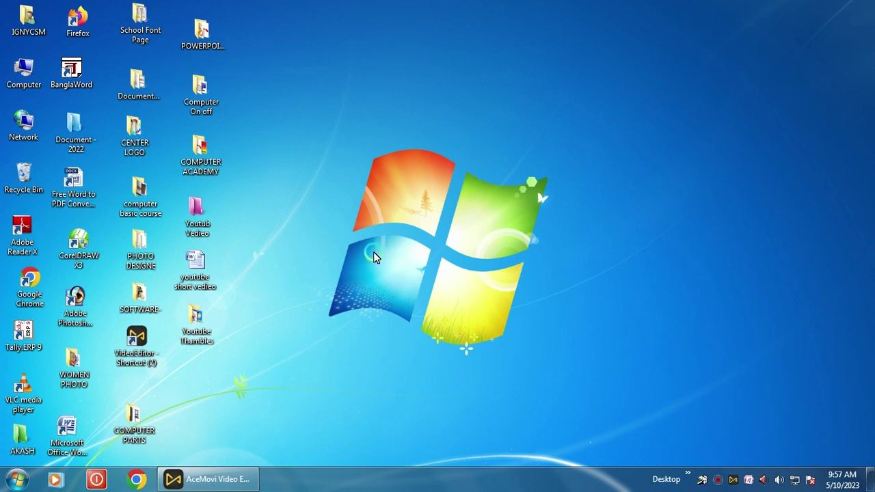
Refresh the desktop, then search the Start menu for 'wordpad'
right_click(382, 219)
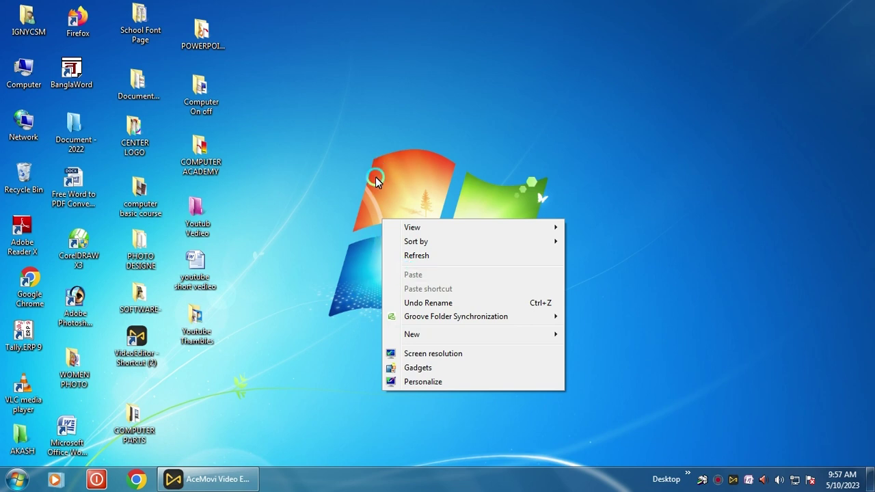
click(406, 254)
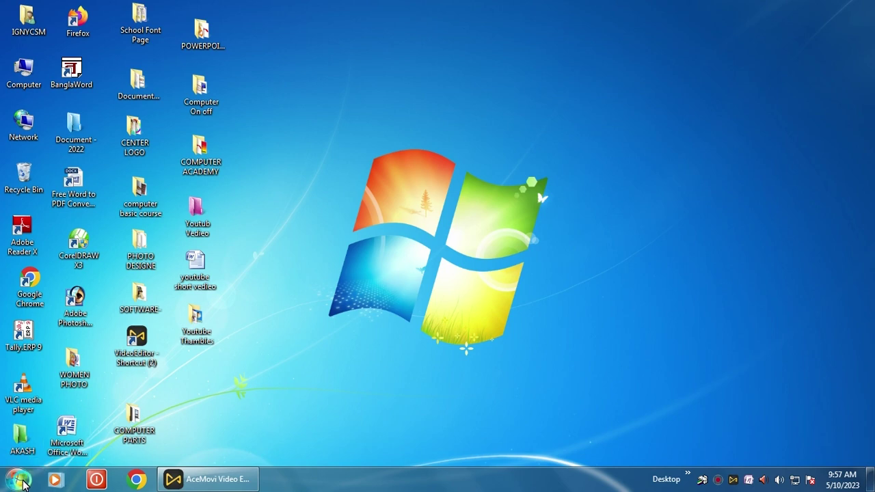
click(24, 483)
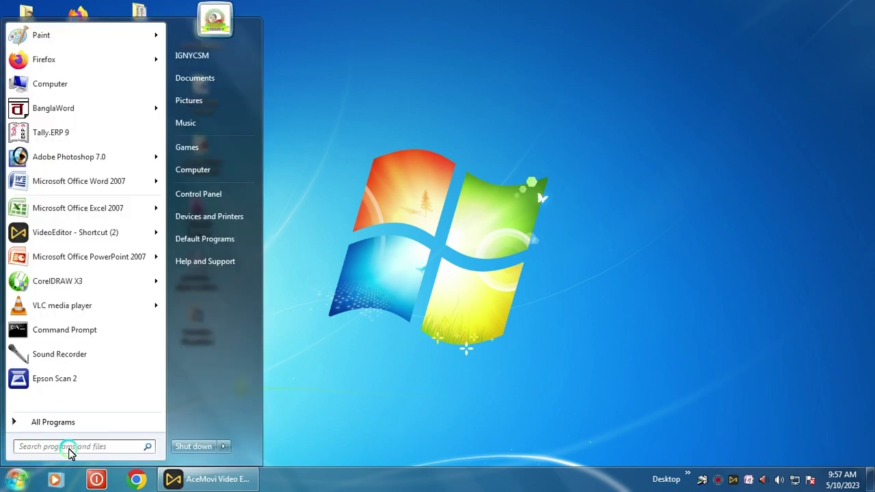
text(w)
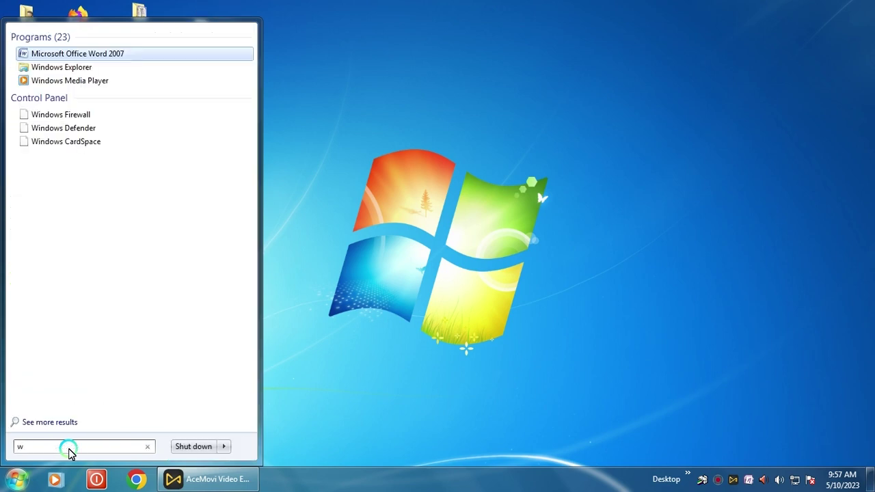
text(or)
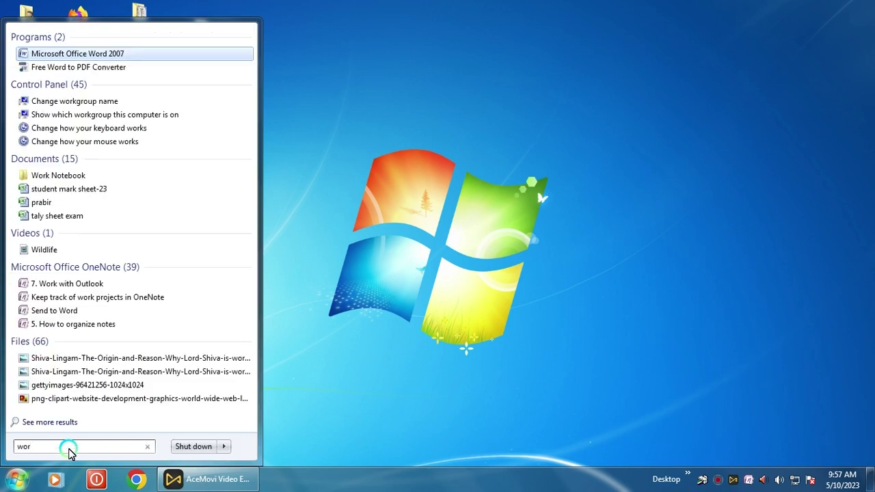
text(dp)
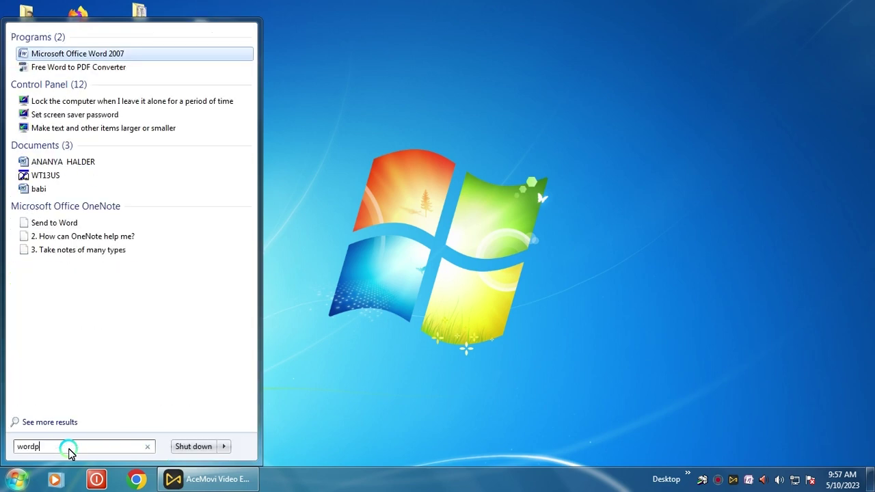
text(ad)
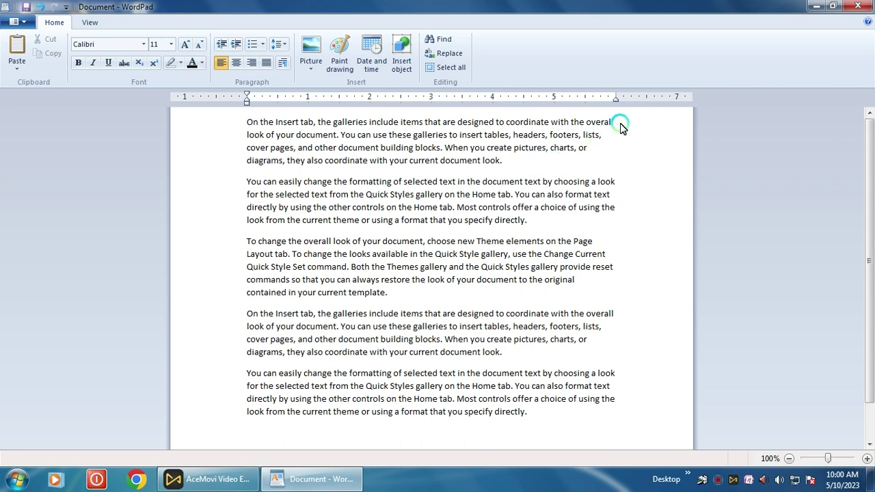
Set the first line's words through 'overall' to font size 16
mouse_move(614, 122)
mouse_down()
mouse_move(357, 122)
mouse_move(312, 132)
mouse_move(242, 126)
mouse_up()
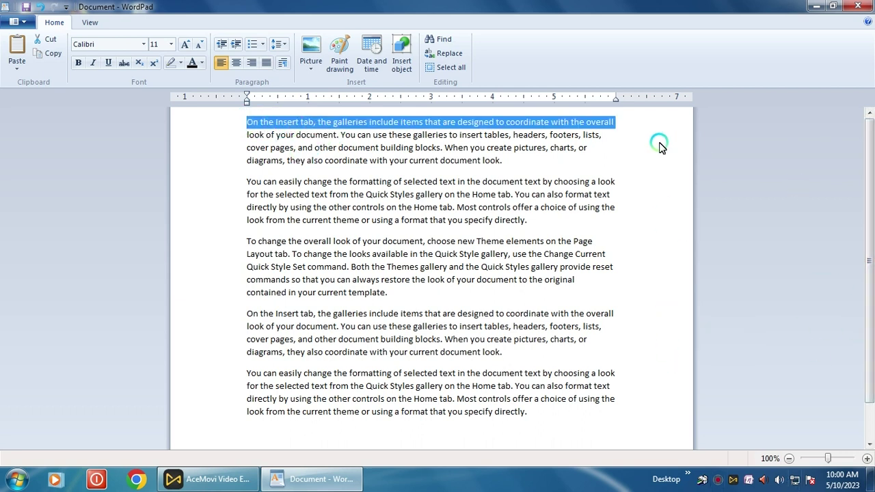
click(623, 135)
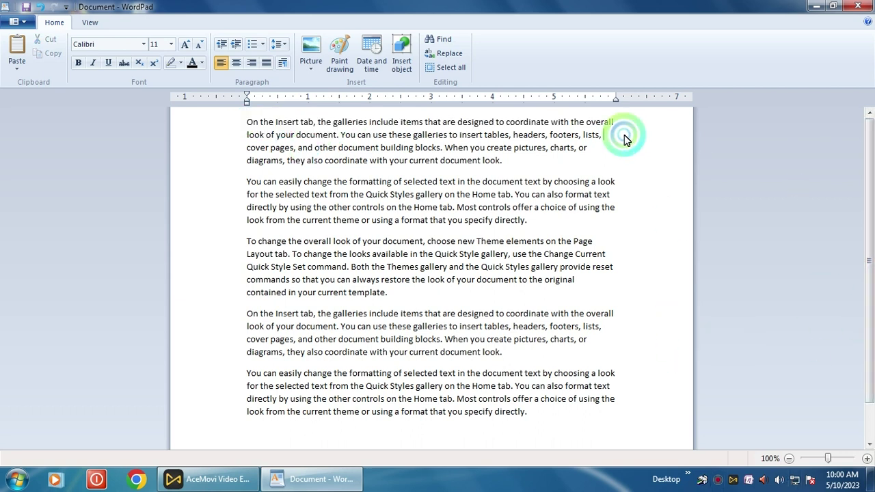
click(248, 123)
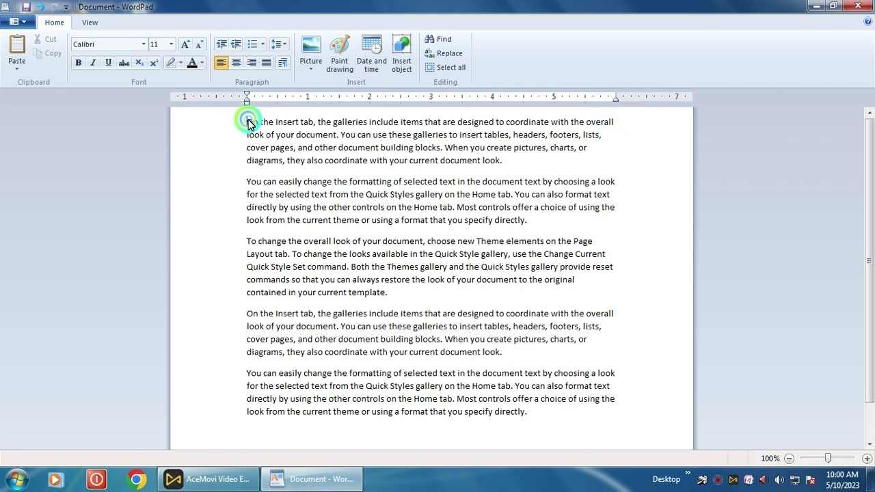
drag(248, 123, 609, 117)
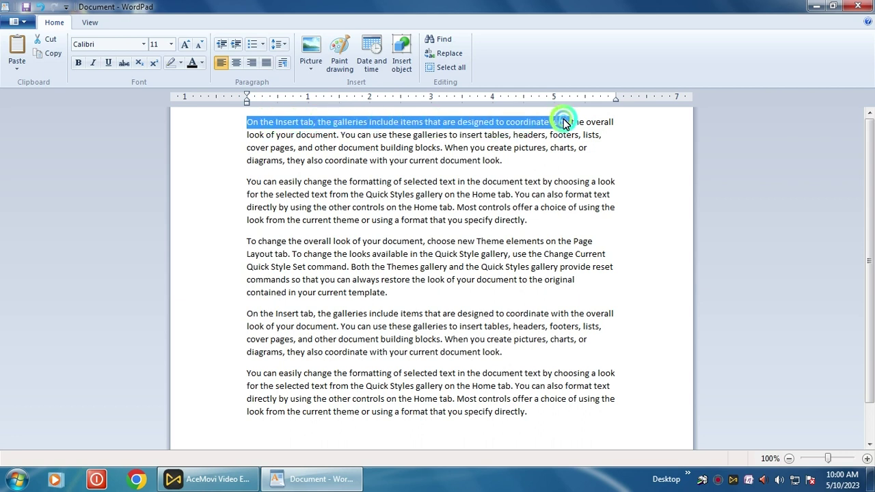
drag(611, 118, 614, 118)
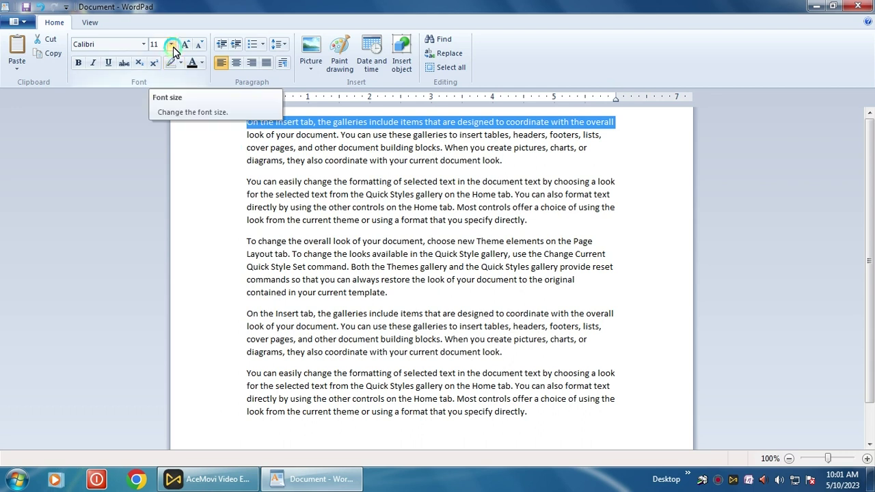
click(172, 44)
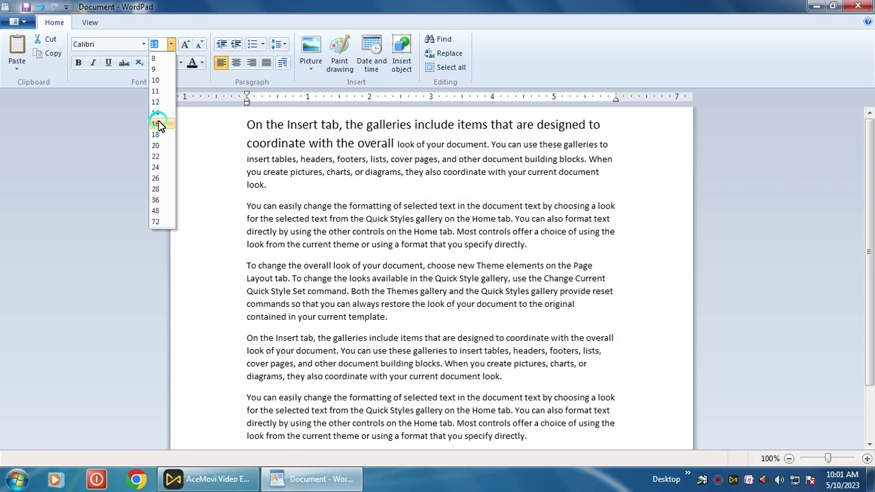
click(158, 124)
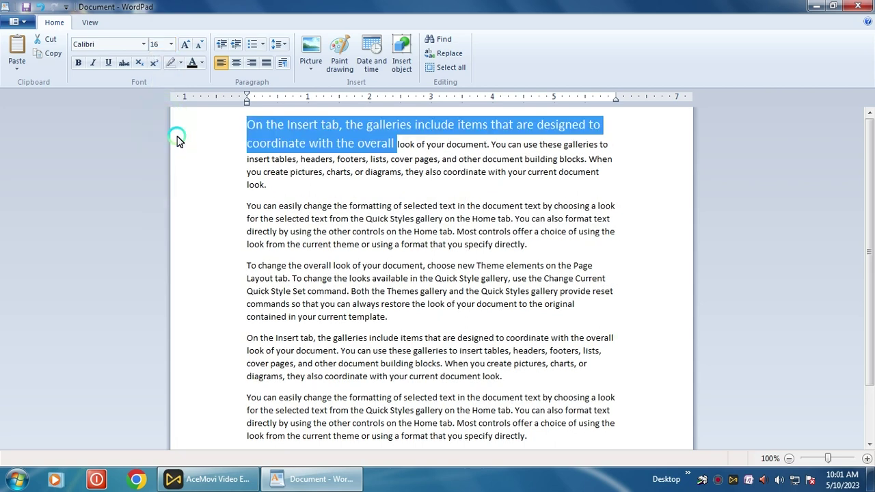
click(630, 188)
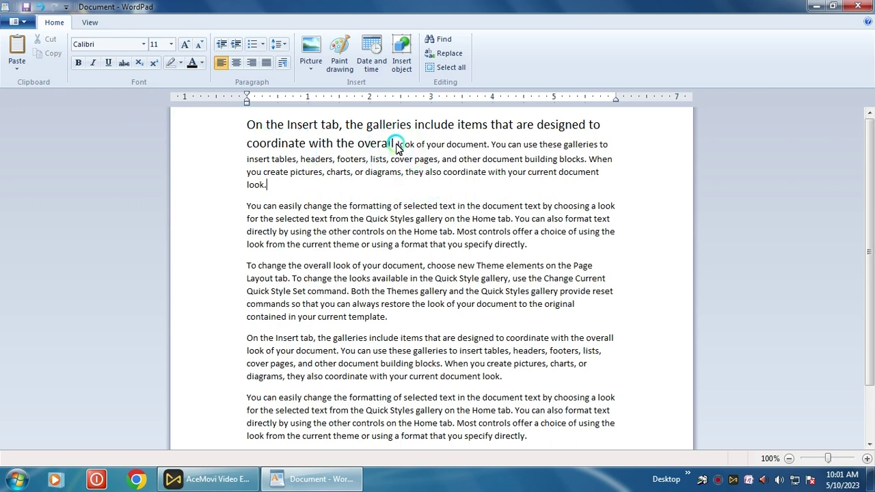
Break the paragraph after 'overall' so the enlarged words form their own line
click(395, 145)
key(Return)
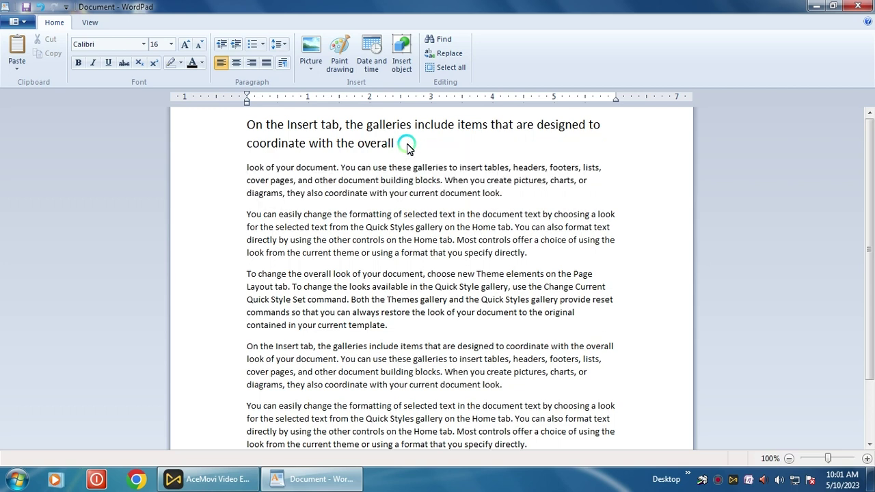
click(412, 149)
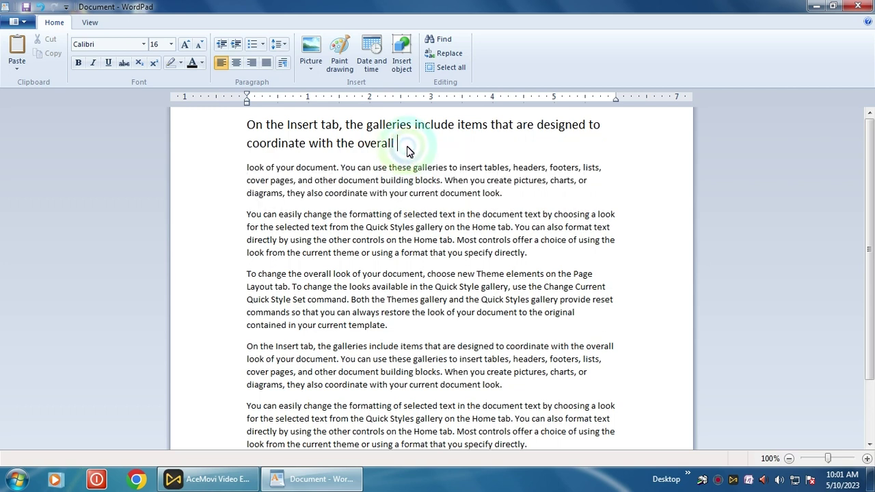
click(404, 148)
click(280, 132)
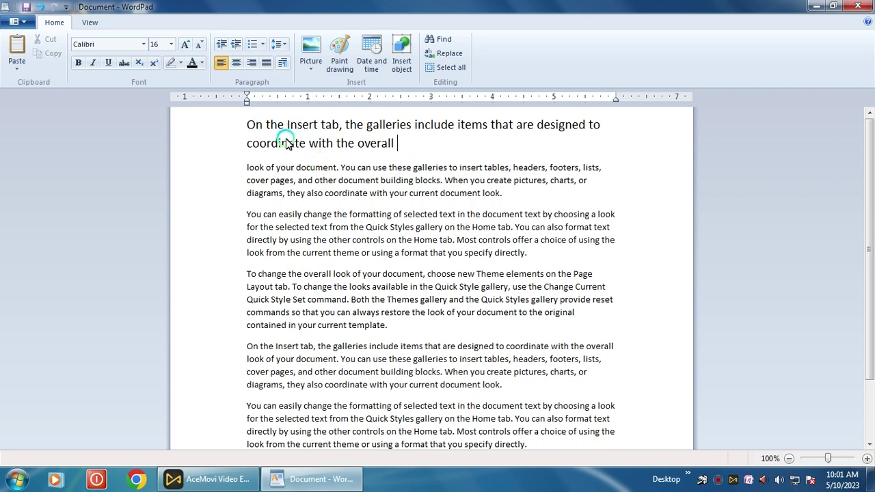
click(397, 142)
Colour the new heading line vibrant red
drag(396, 147, 261, 130)
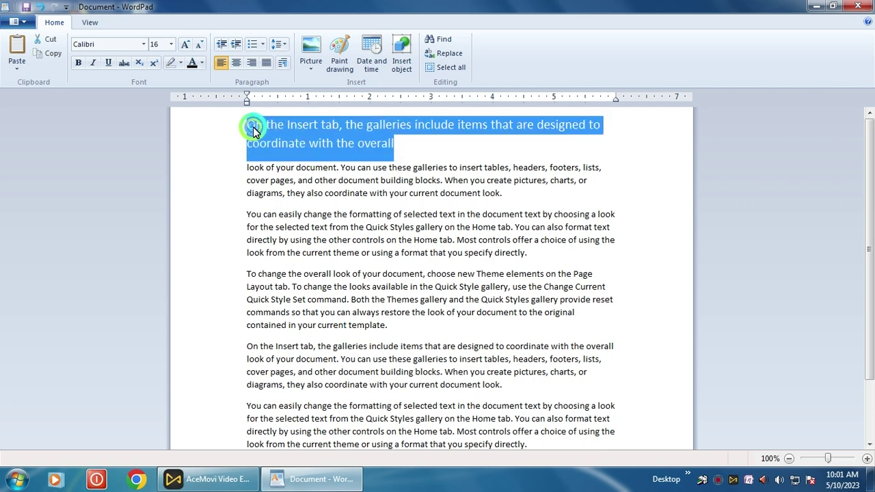
click(201, 62)
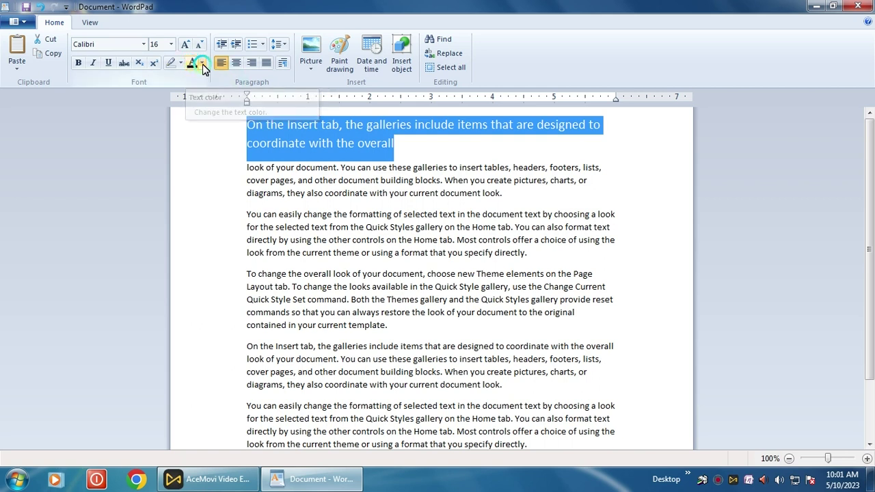
click(202, 63)
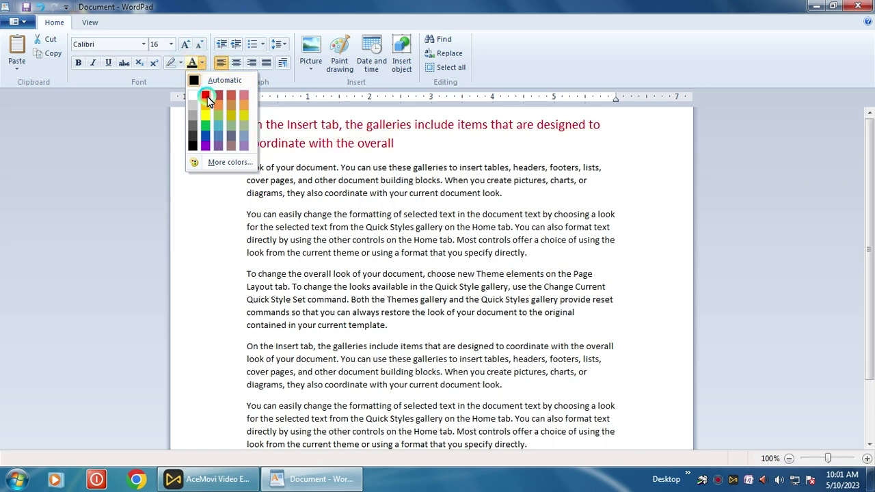
click(206, 97)
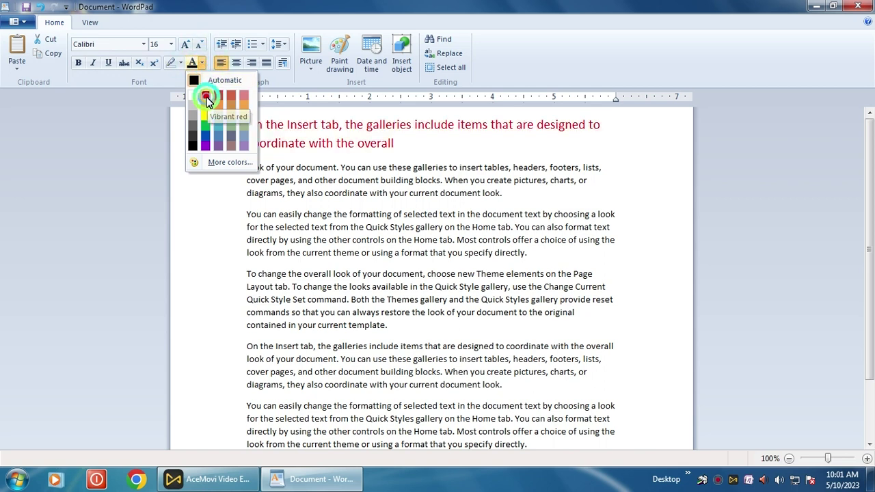
click(418, 153)
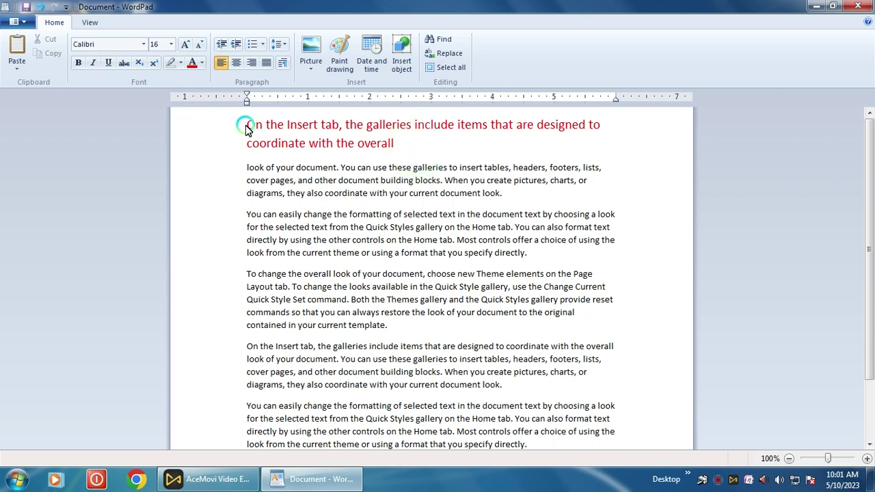
click(398, 146)
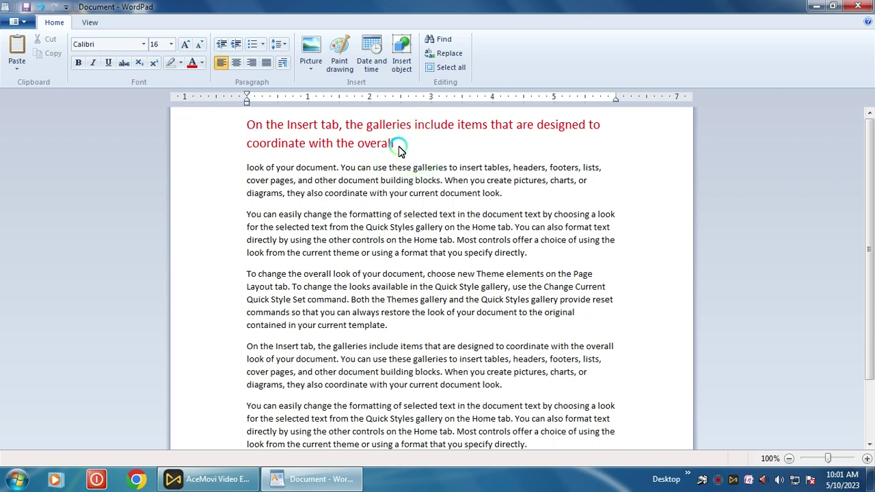
click(397, 147)
Make the red heading bold
mouse_move(398, 146)
mouse_down()
mouse_move(252, 131)
mouse_move(166, 109)
mouse_up()
click(78, 63)
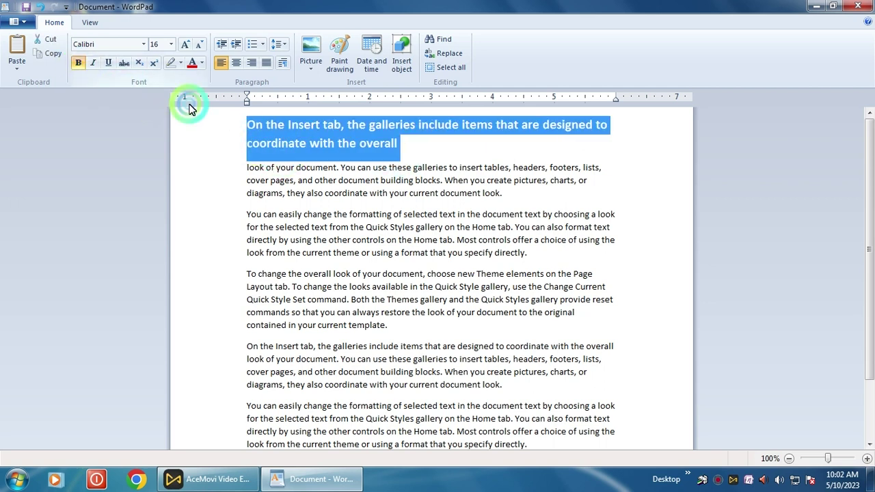
click(416, 147)
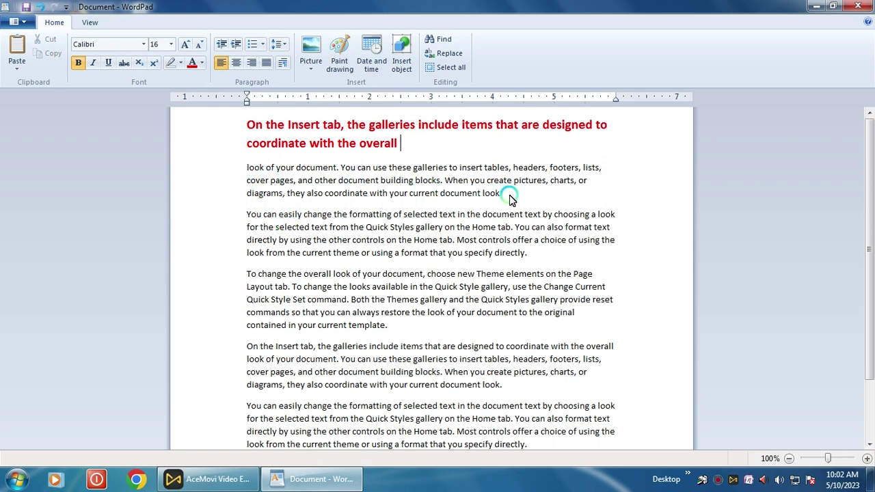
Italicize the body paragraph from 'look of your document' onward
drag(504, 195, 260, 174)
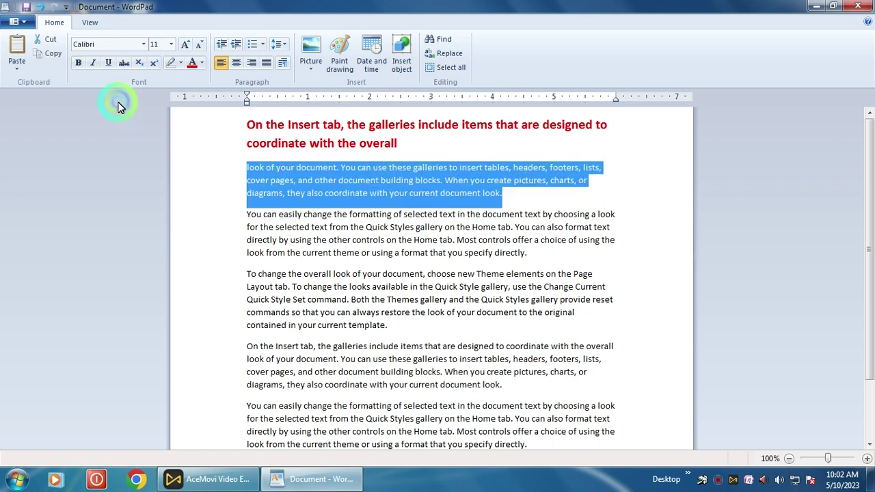
click(93, 63)
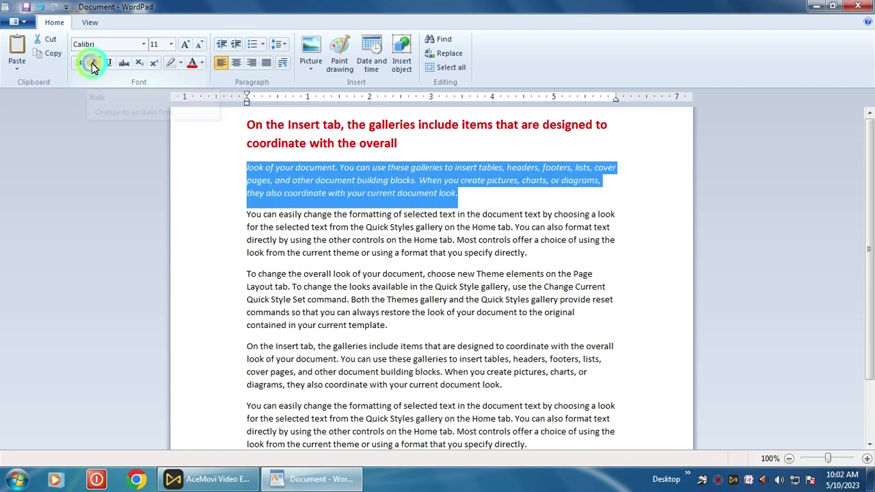
click(468, 192)
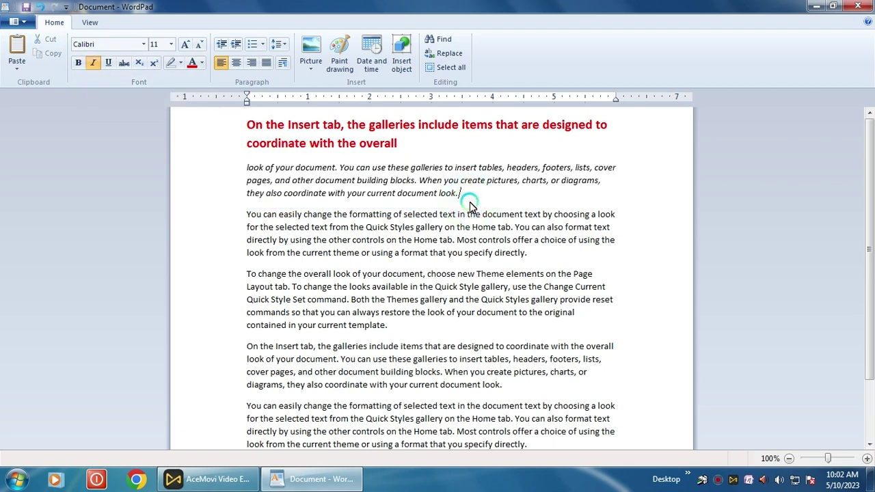
Select the second paragraph, from 'You can easily change' through 'specify directly.'
click(419, 242)
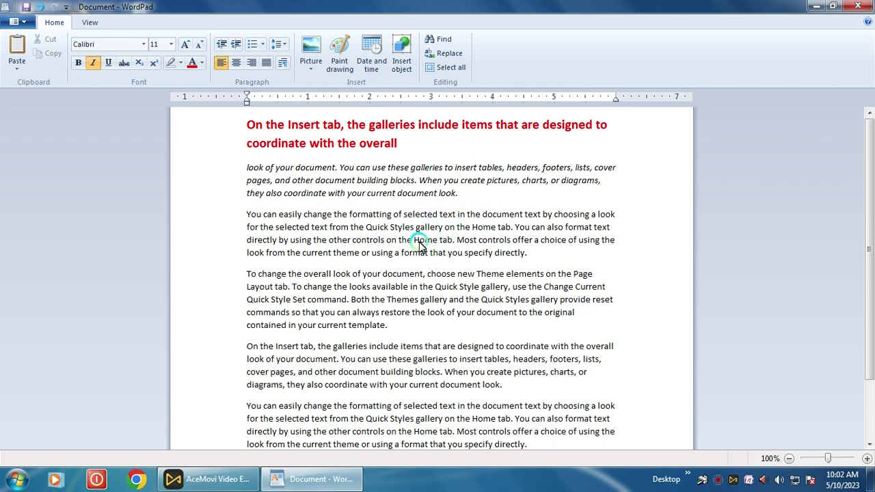
click(469, 205)
click(533, 252)
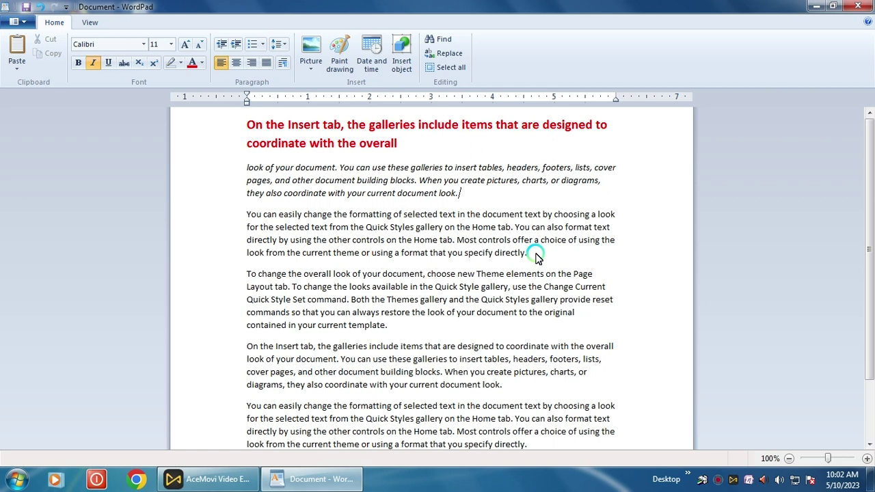
drag(536, 257, 235, 214)
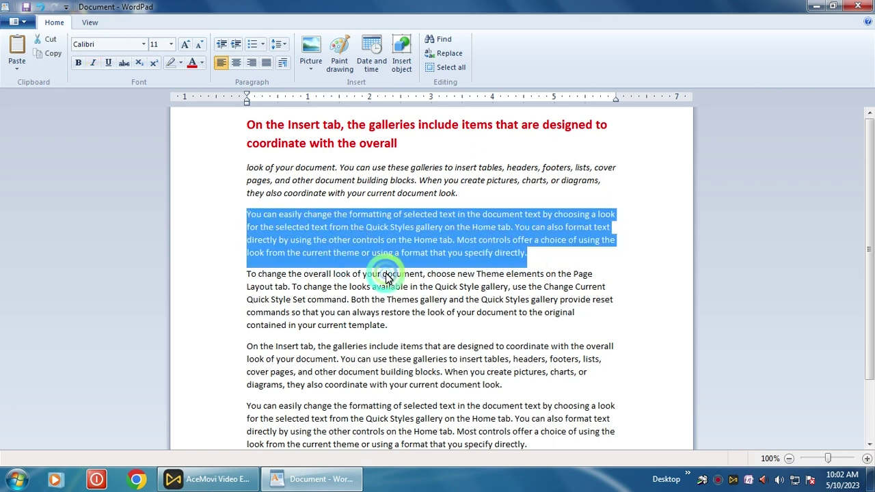
Underline the paragraph from 'You can easily change' through 'specify directly.'
click(108, 64)
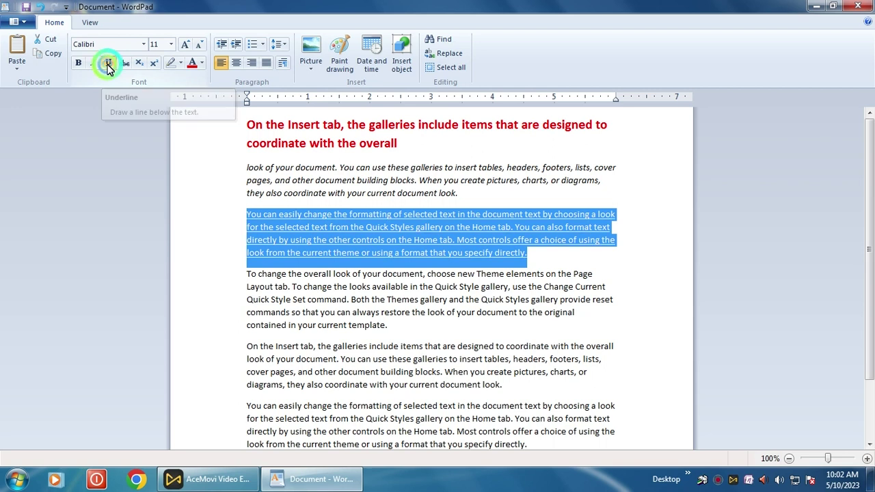
click(545, 260)
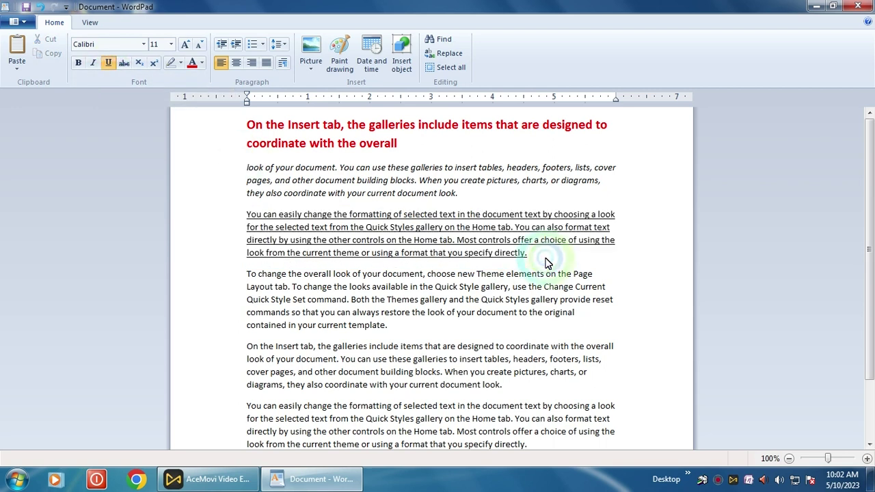
click(259, 216)
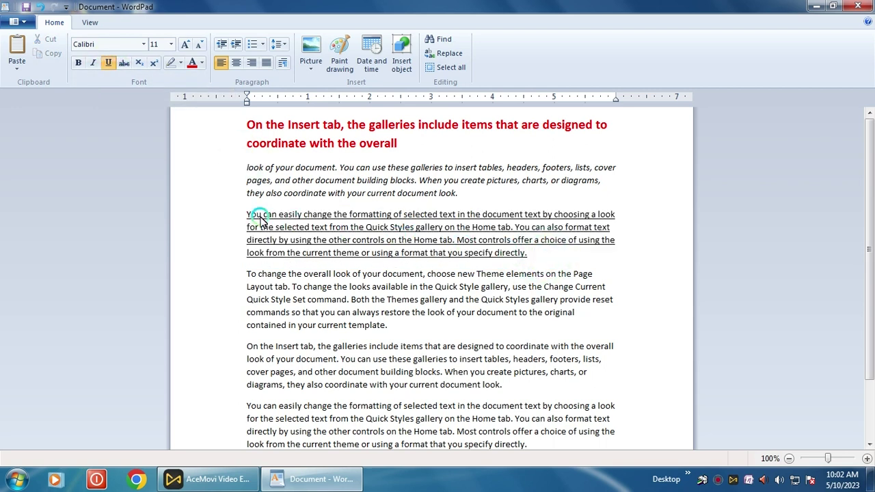
click(498, 331)
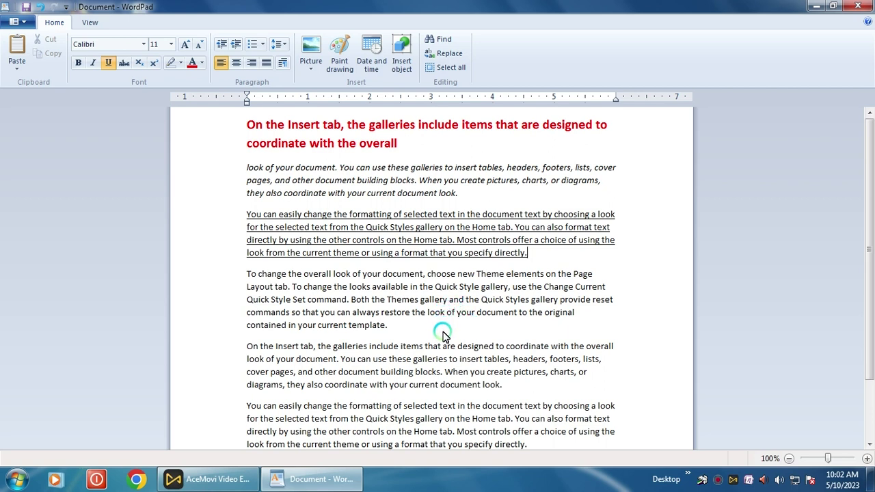
drag(404, 144, 244, 127)
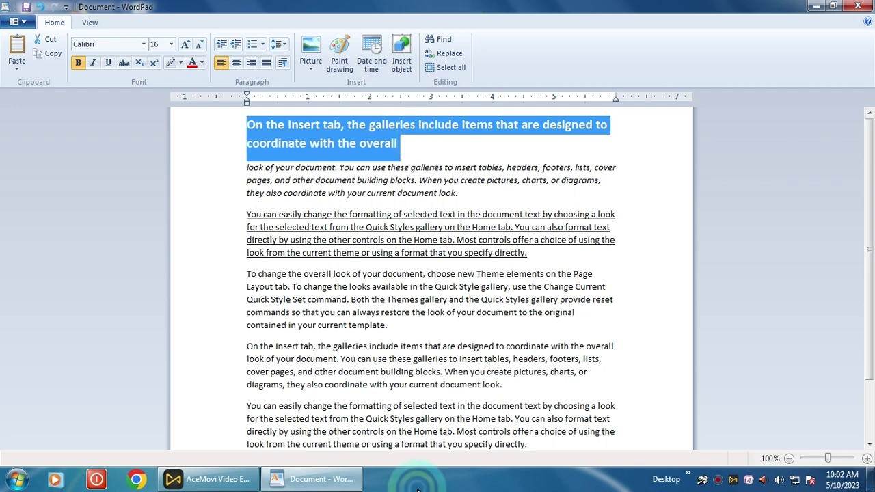
click(145, 44)
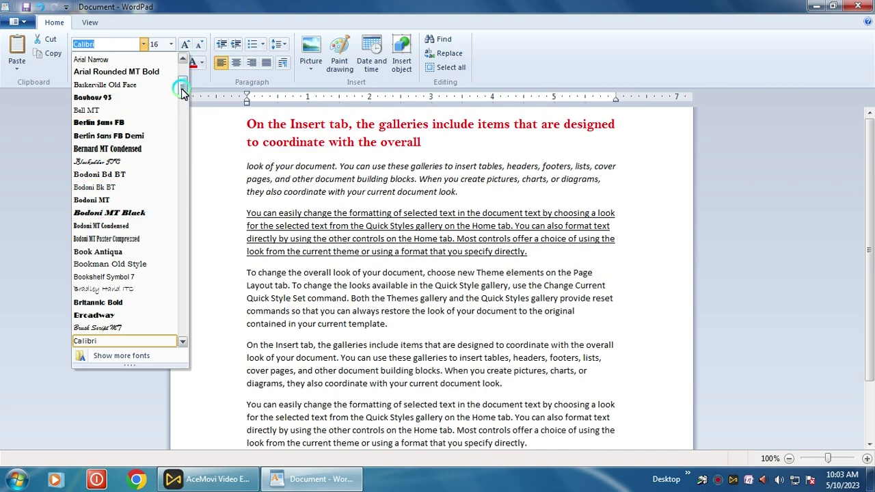
click(182, 344)
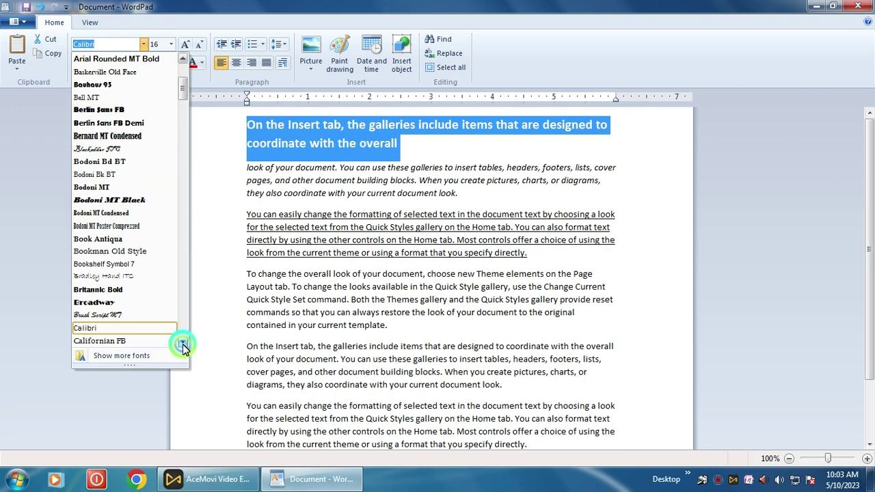
drag(183, 343, 182, 343)
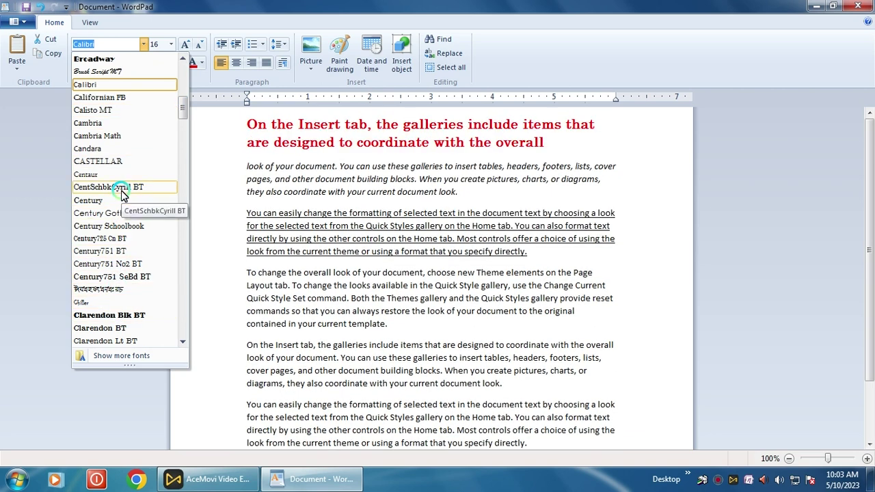
key(Escape)
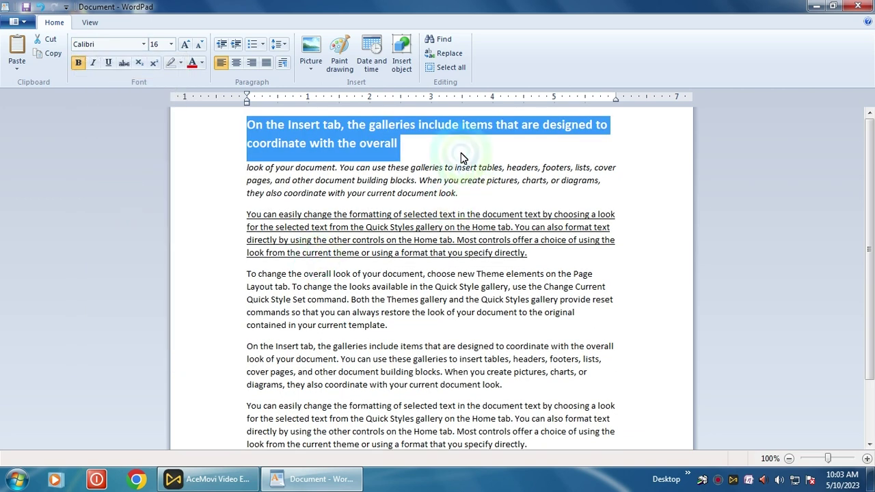
click(444, 153)
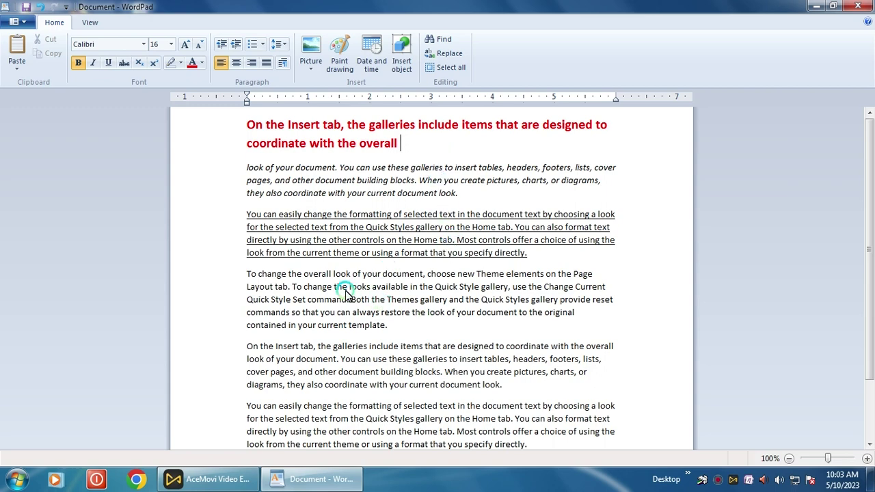
Copy the final paragraph's last two lines, 'directly by using the other controls' to 'specify directly.'
scroll(443, 303, down, 2)
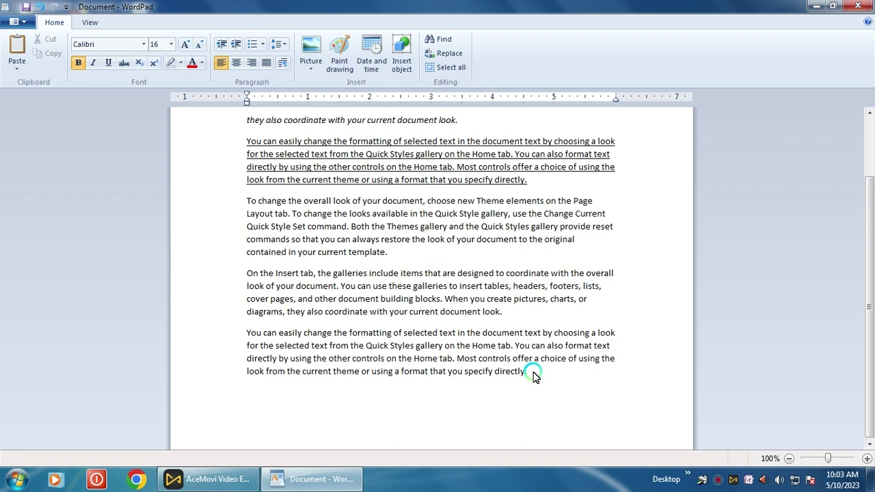
drag(532, 374, 245, 357)
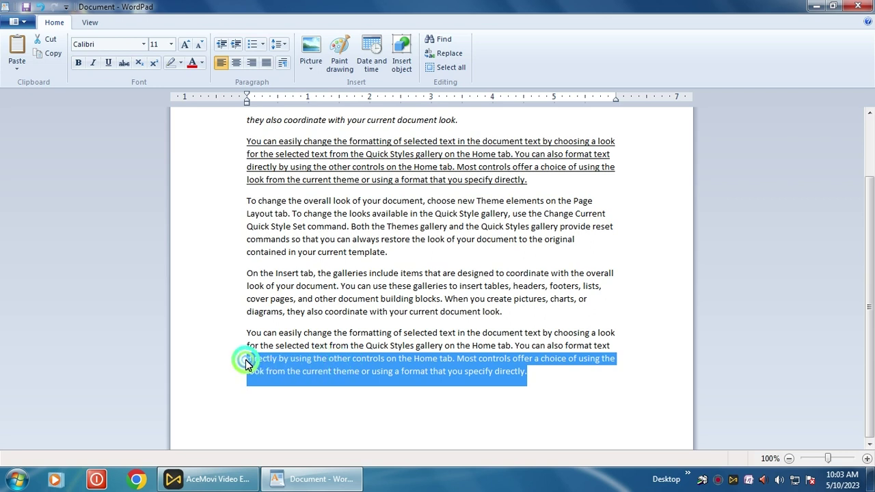
right_click(350, 364)
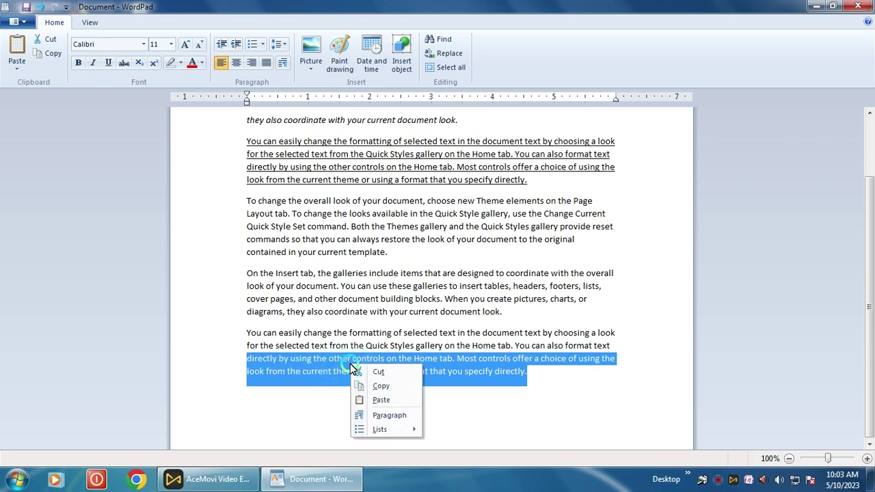
click(382, 388)
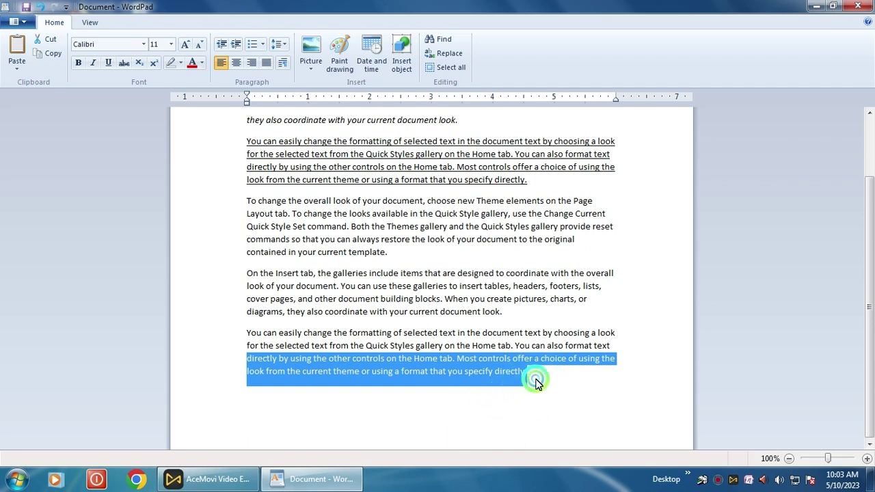
click(535, 382)
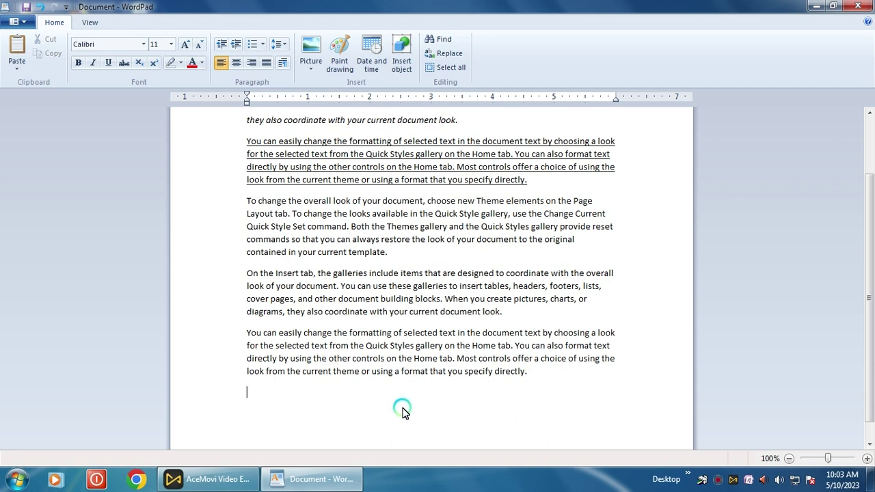
Paste the copied lines on the empty last line and colour them red
right_click(335, 399)
click(365, 360)
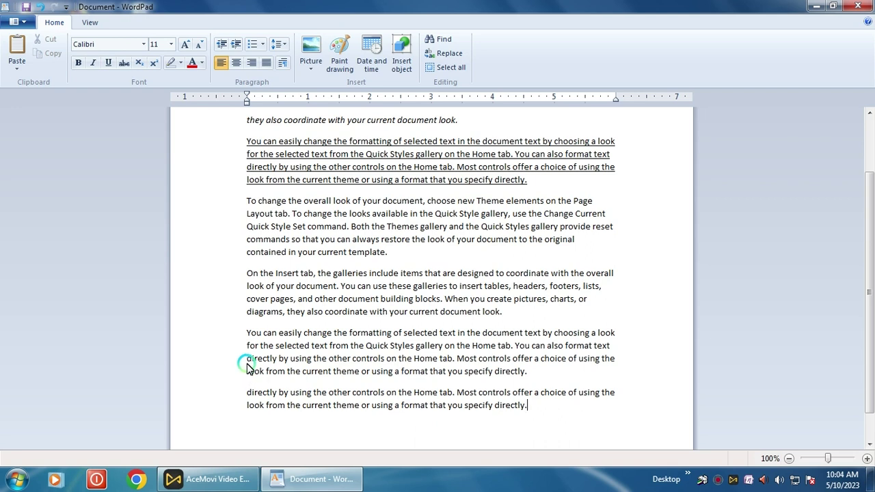
mouse_move(246, 358)
mouse_down()
mouse_move(324, 369)
mouse_move(536, 373)
mouse_up()
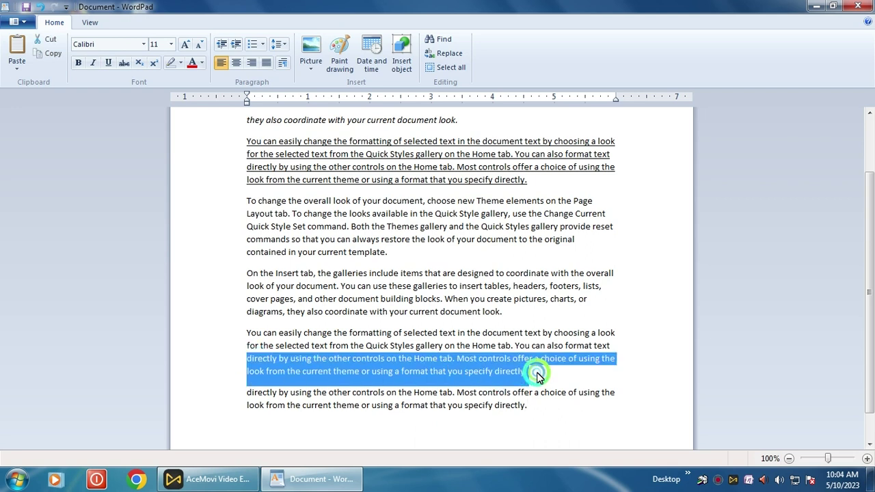
click(538, 423)
mouse_move(539, 422)
mouse_down()
mouse_move(470, 396)
mouse_move(247, 395)
mouse_up()
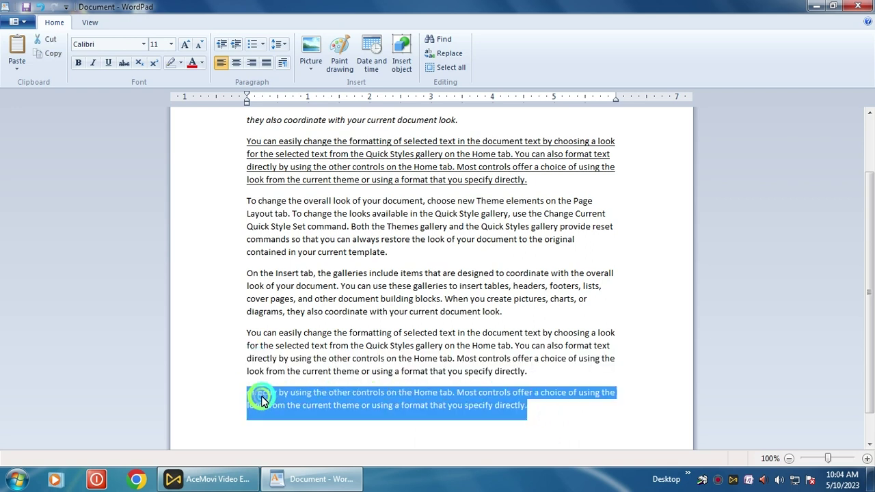
click(193, 62)
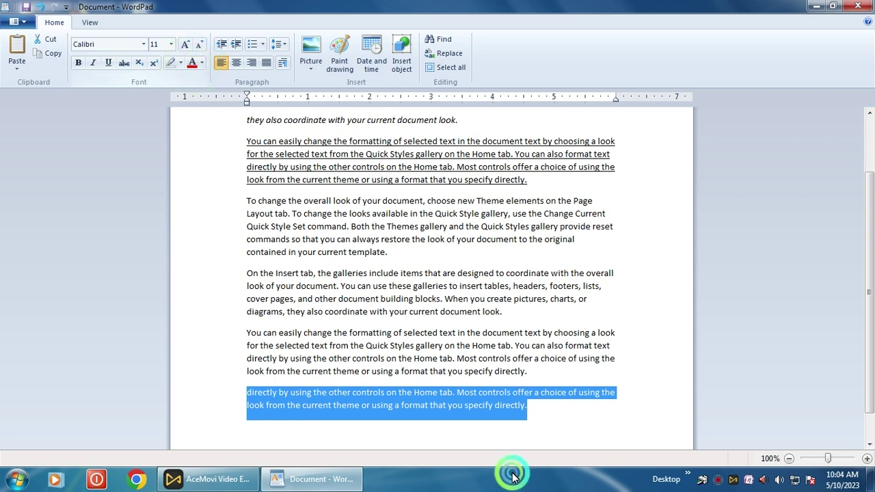
click(543, 414)
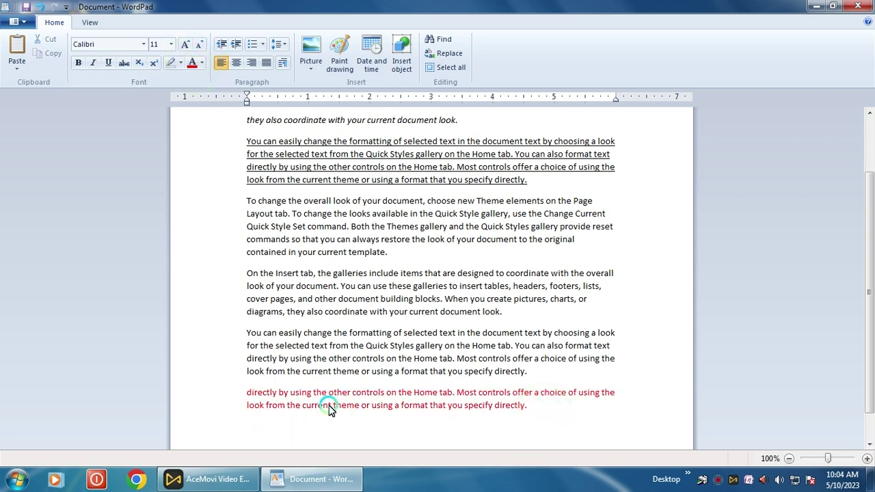
click(532, 406)
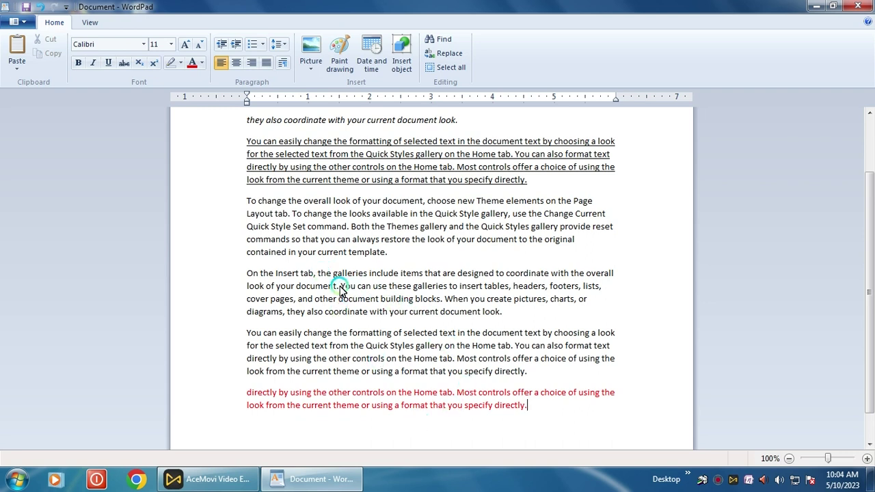
Highlight 'You can use these galleries to insert tables, headers, footers, lists, cover' in yellow
drag(340, 287, 605, 289)
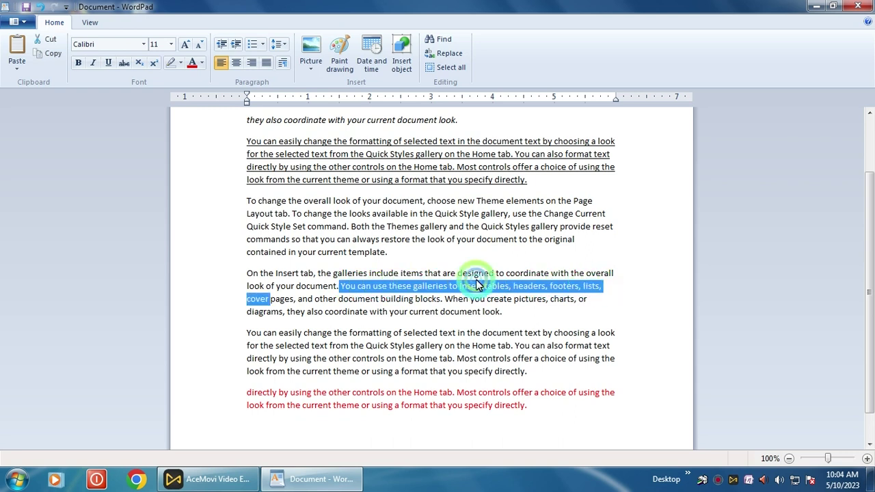
click(182, 64)
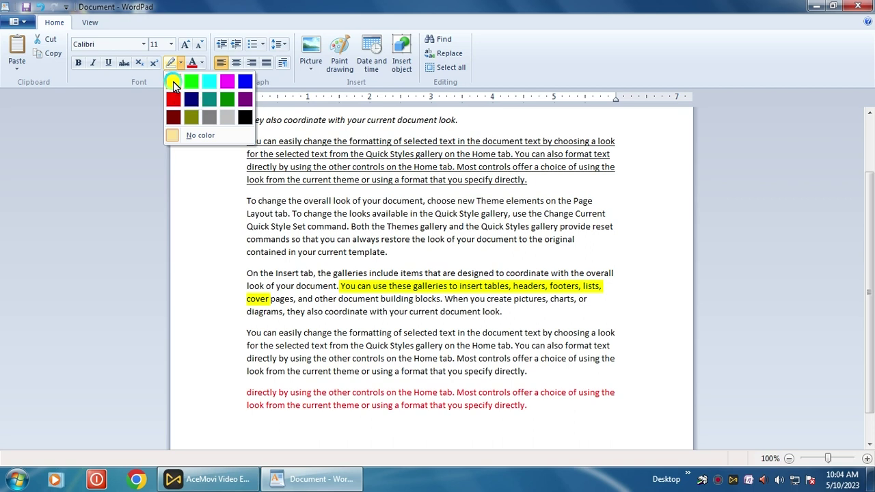
click(173, 81)
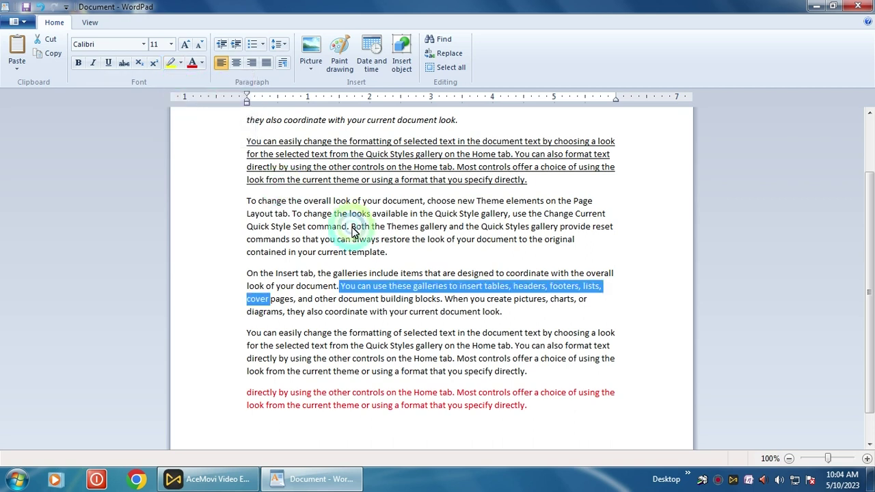
click(403, 300)
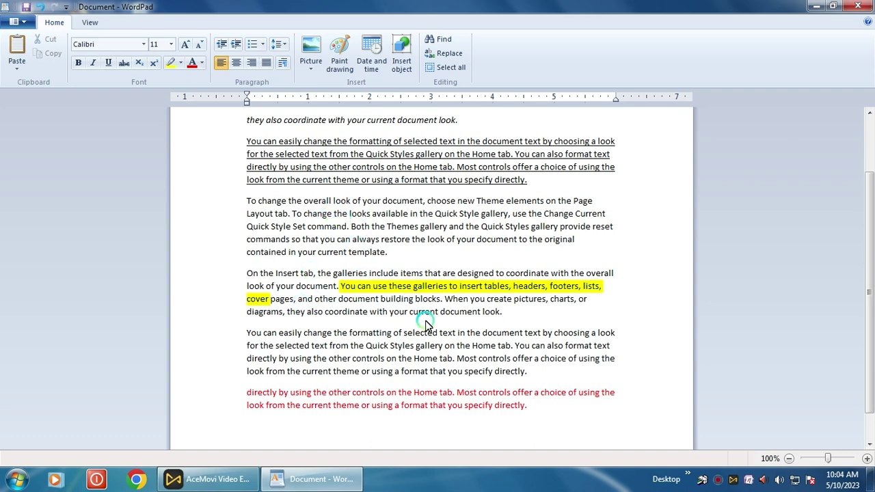
scroll(425, 324, up, 2)
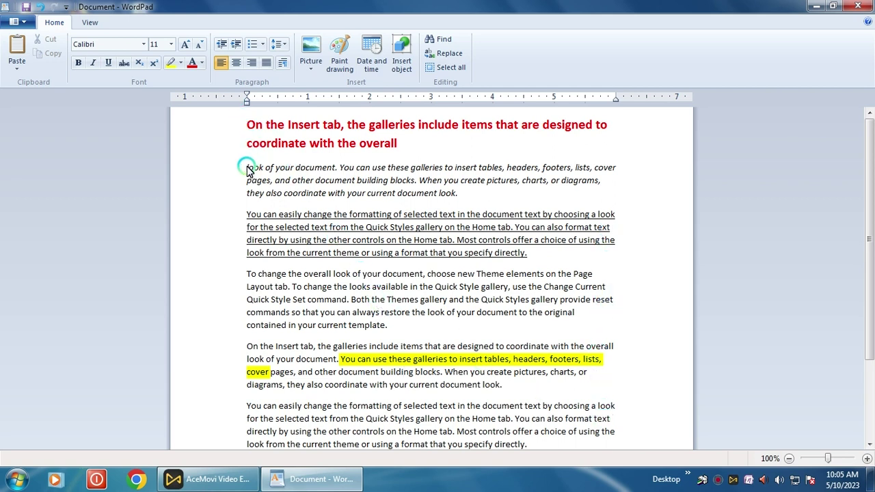
Justify the text from the italic paragraph through the red closing paragraph
drag(248, 169, 528, 440)
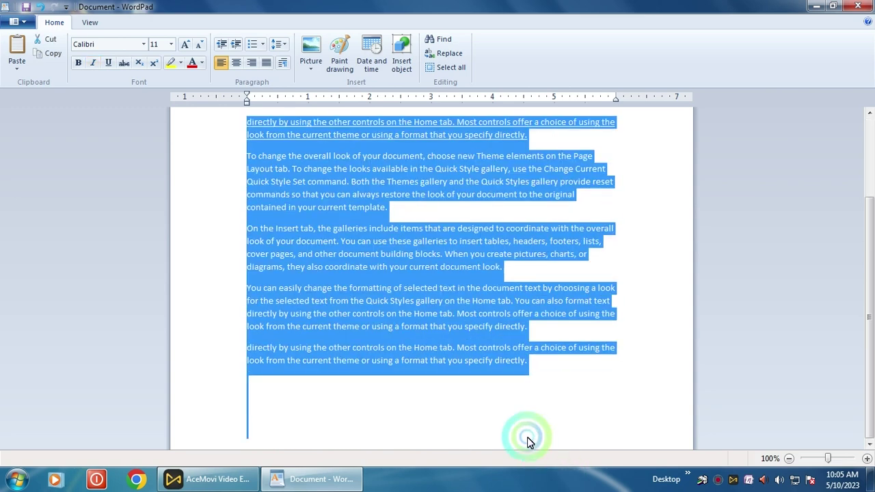
click(266, 63)
click(598, 387)
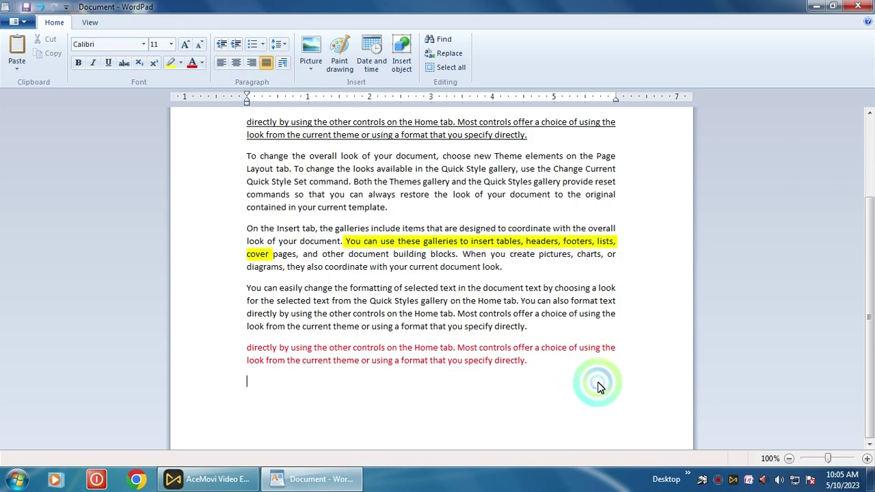
scroll(597, 387, up, 3)
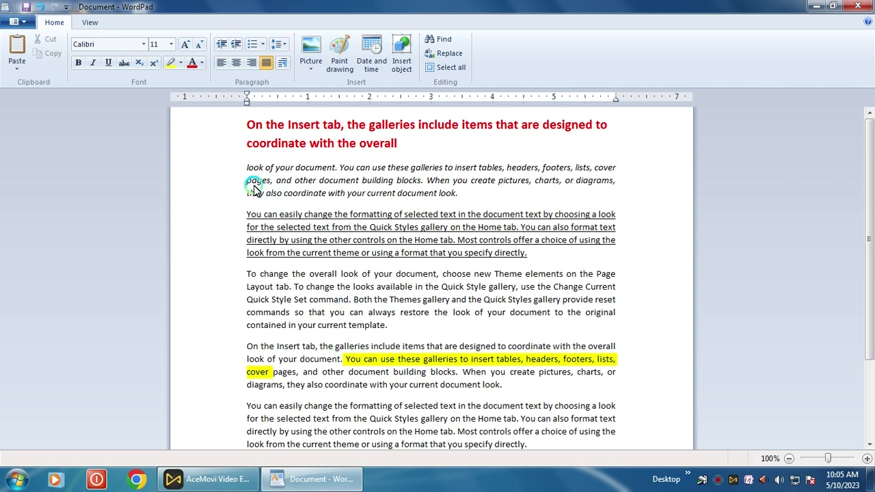
scroll(300, 327, down, 3)
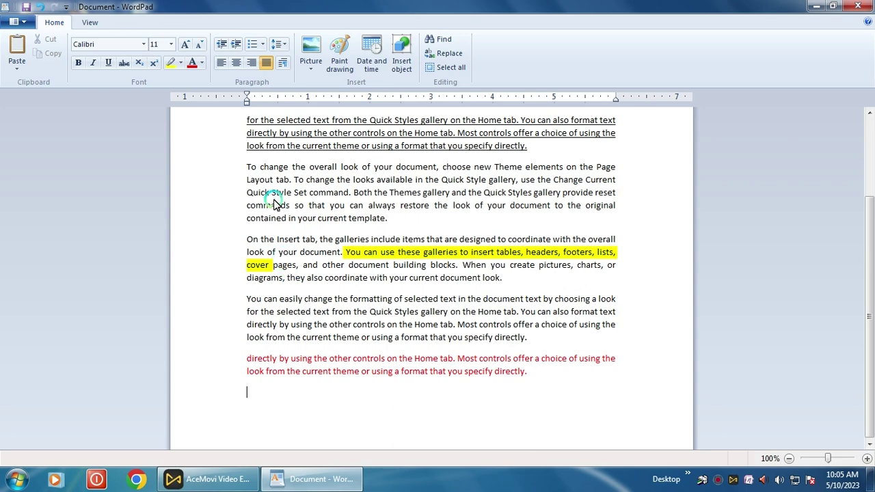
scroll(265, 213, up, 3)
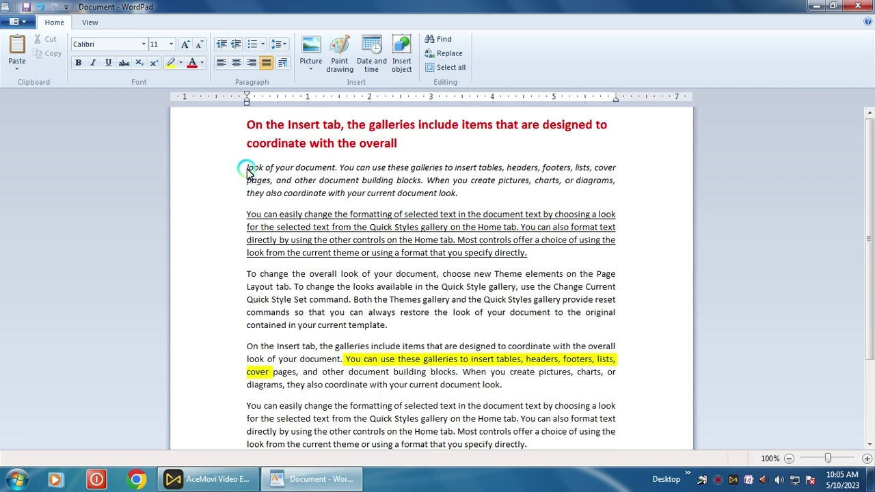
drag(246, 167, 617, 168)
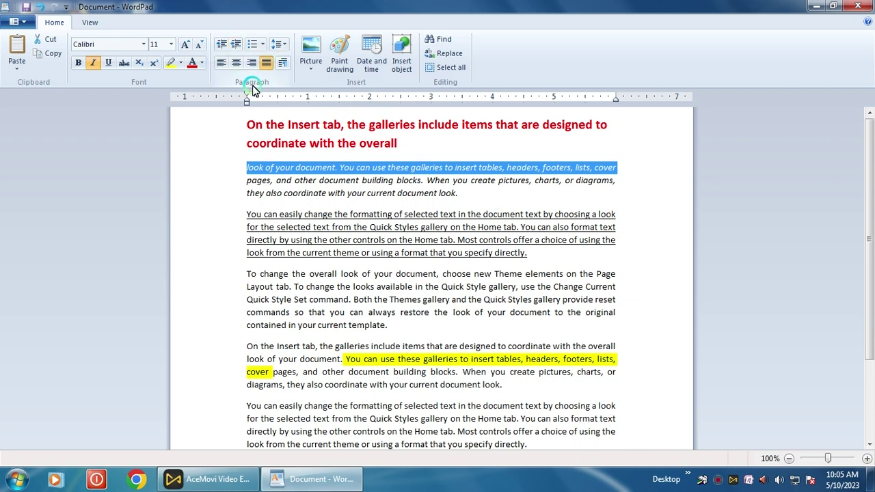
Add round bullets to the italic paragraph
click(265, 44)
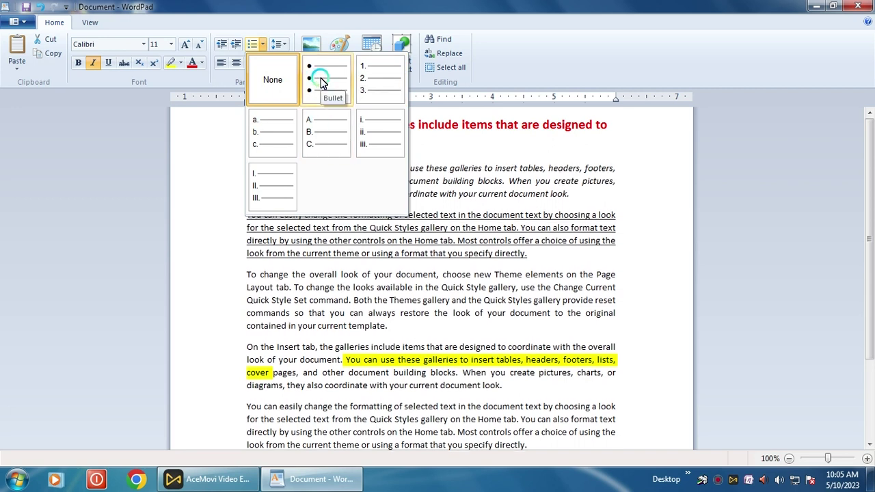
click(322, 82)
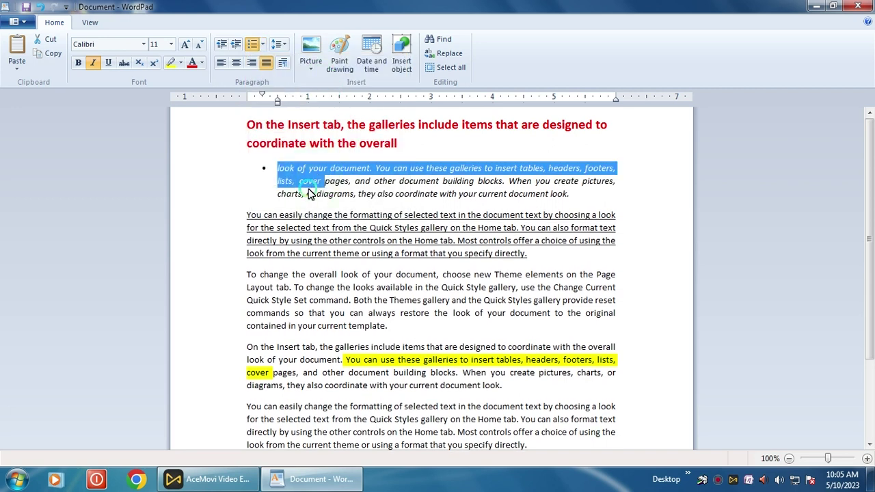
click(656, 197)
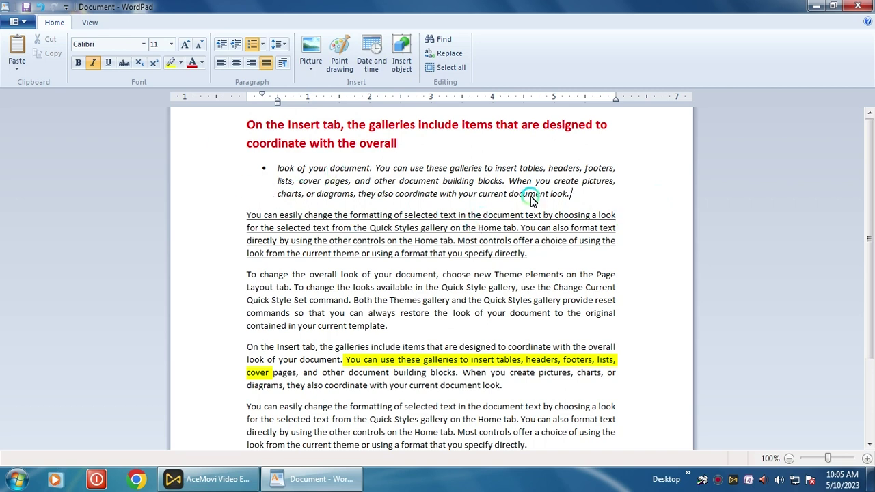
Add round bullets to the underlined paragraph as well
drag(536, 255, 248, 219)
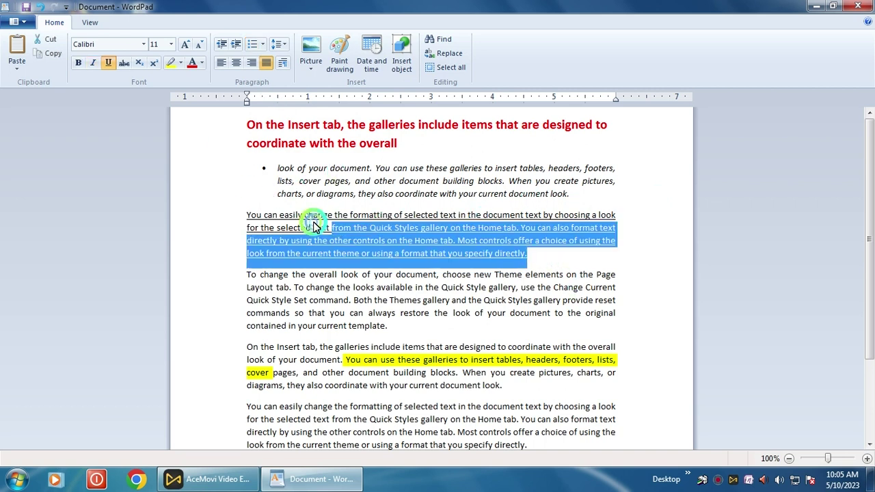
click(254, 47)
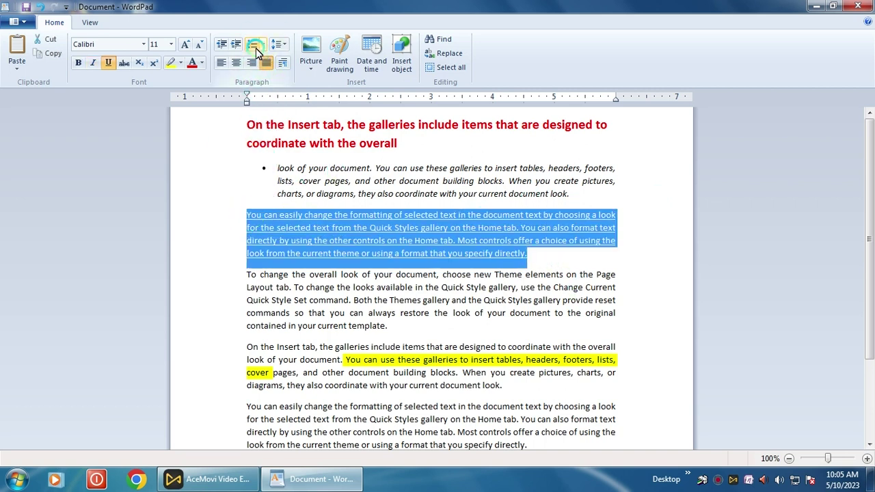
click(262, 48)
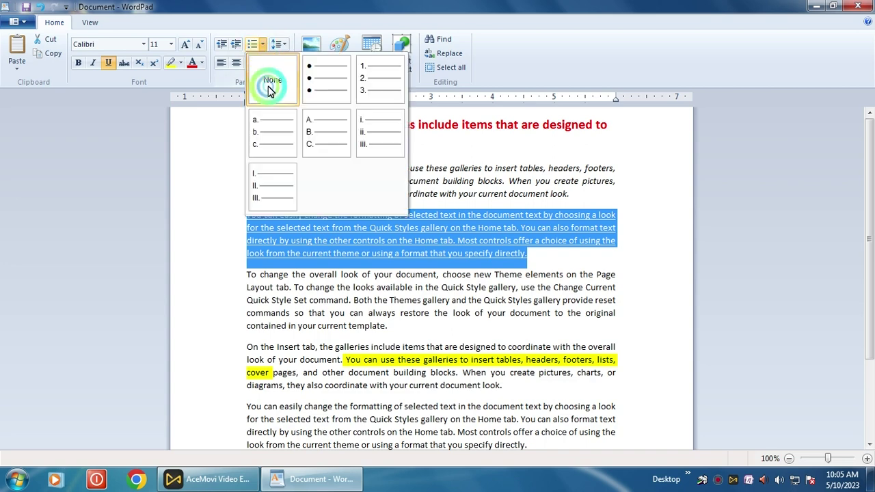
click(321, 89)
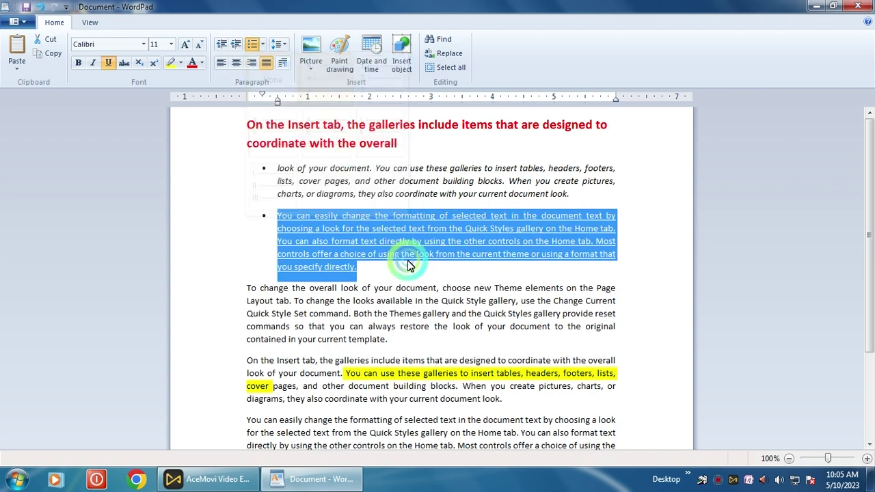
click(506, 277)
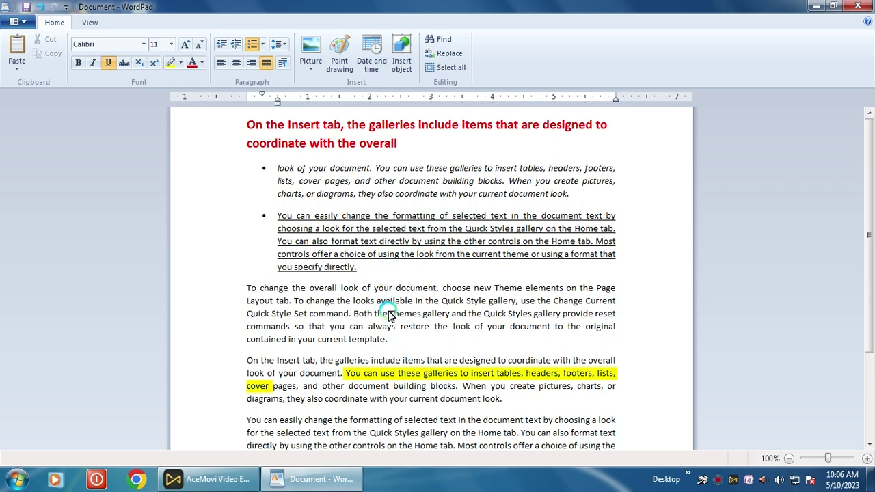
Insert blank lines after 'current template.', above the 'On the Insert tab' paragraph
click(396, 341)
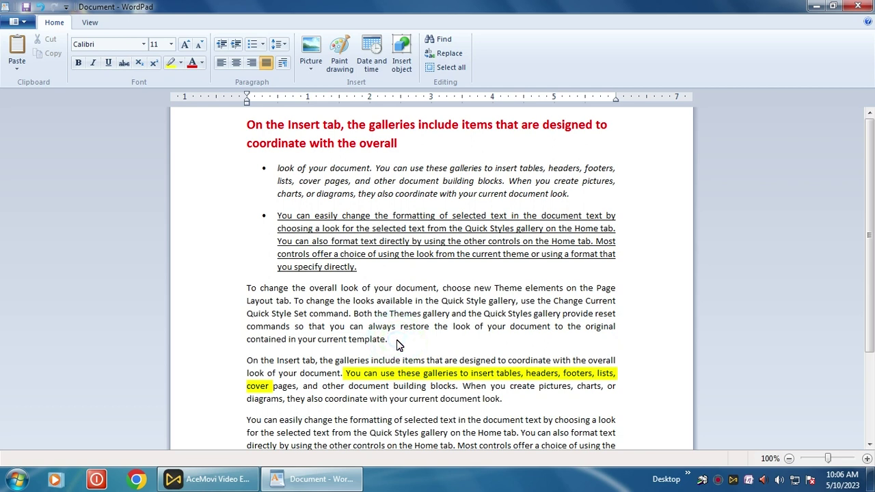
key(Return)
key(Return)
key(Return)
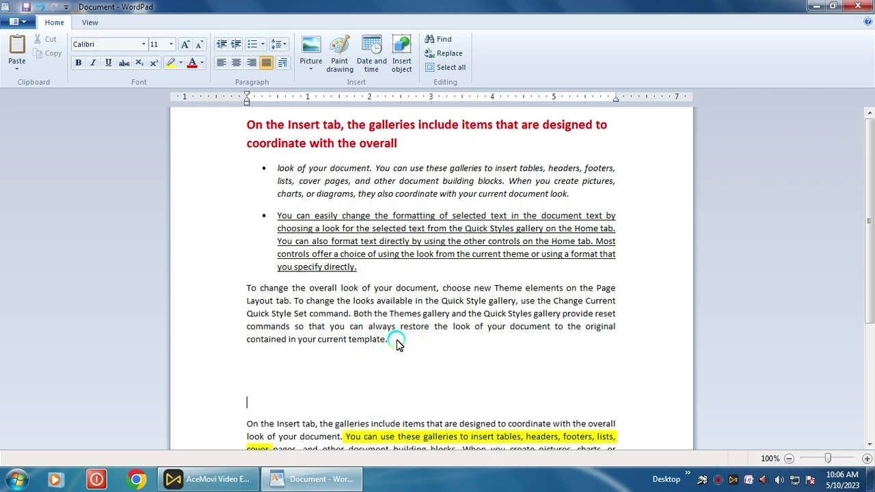
key(Return)
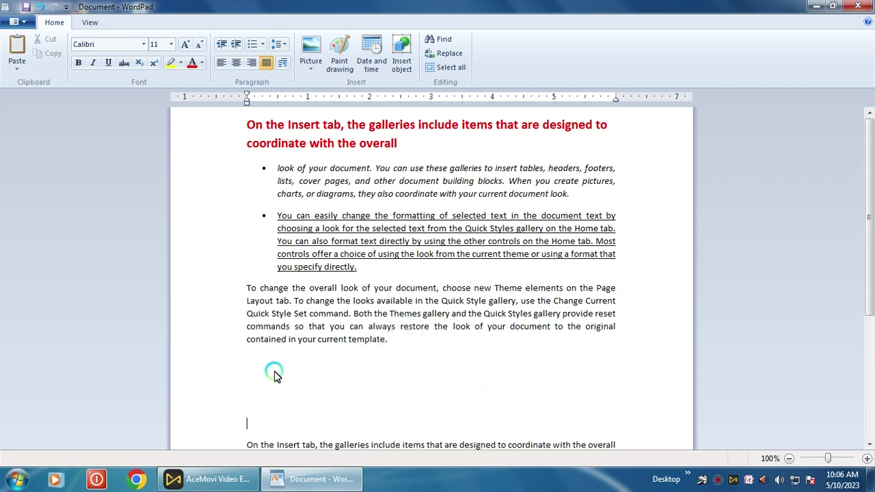
click(257, 360)
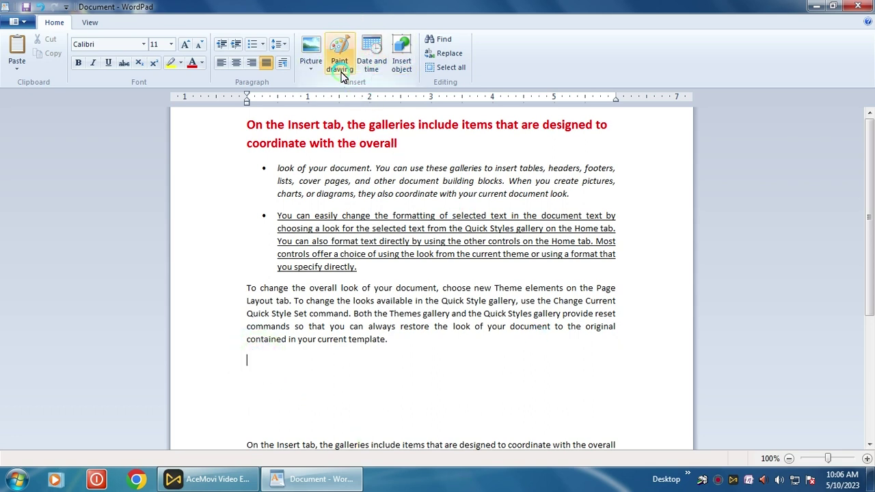
Start inserting a picture from a file and browse to the Desktop
click(307, 71)
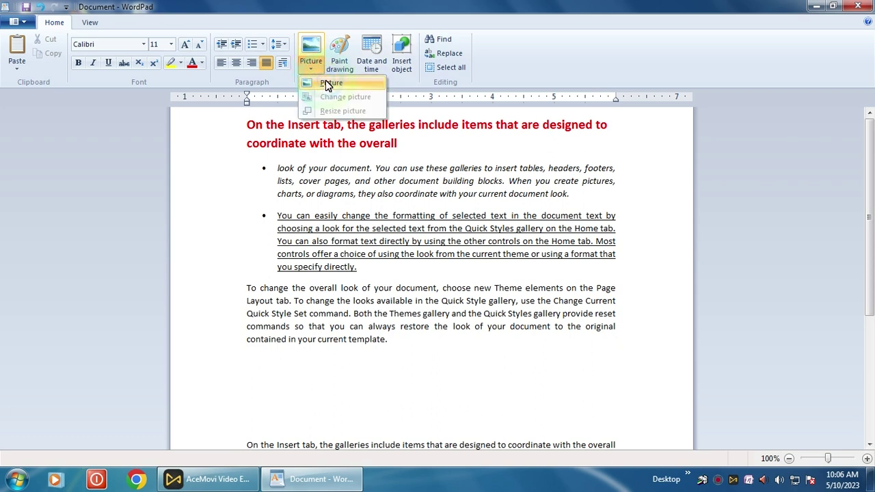
click(330, 83)
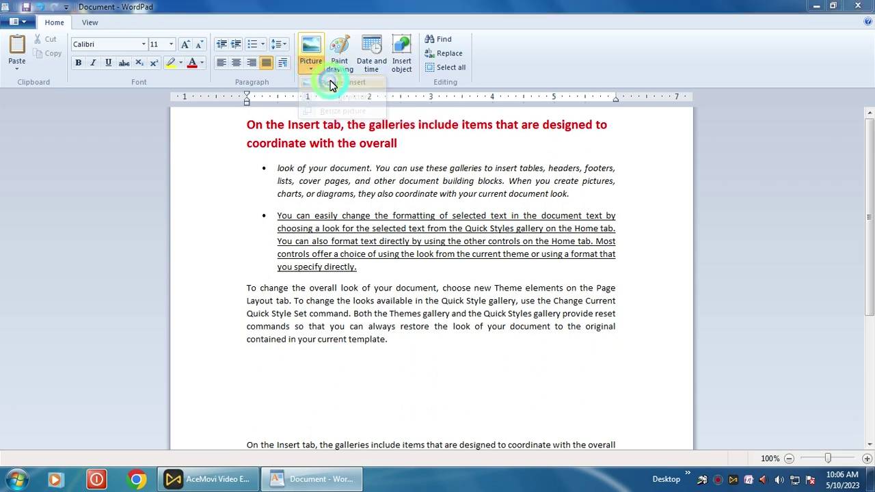
click(78, 196)
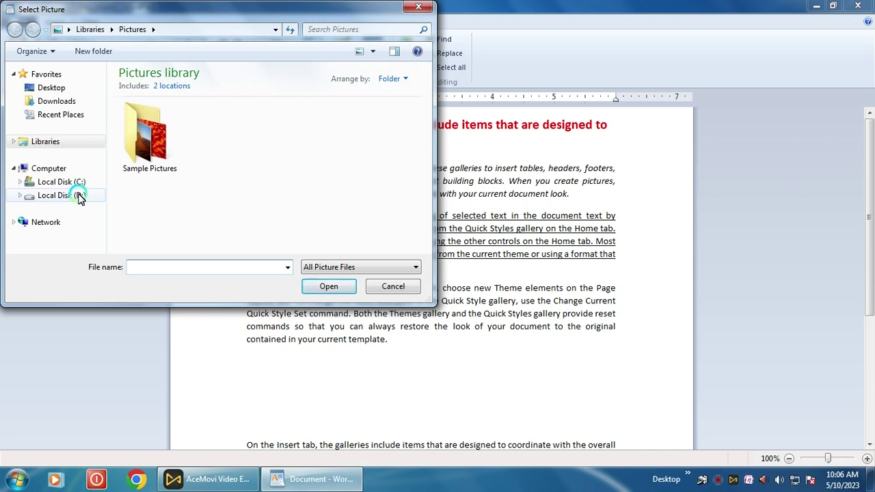
click(68, 89)
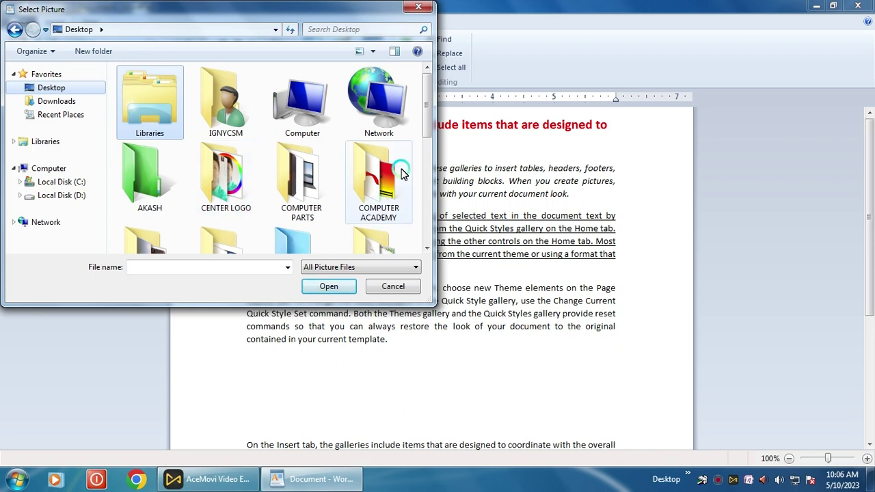
Open the COMPUTER ACADEMY folder and insert the trident image 'Untitled-1 copy'
drag(428, 115, 428, 130)
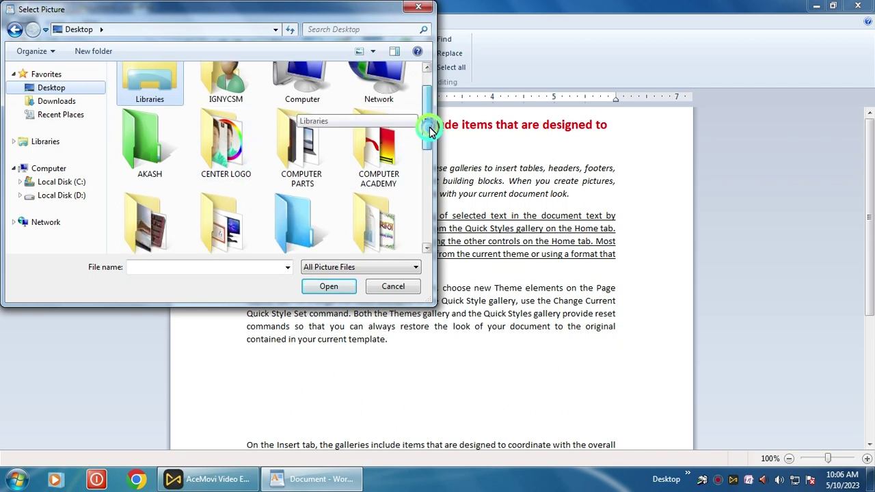
click(384, 167)
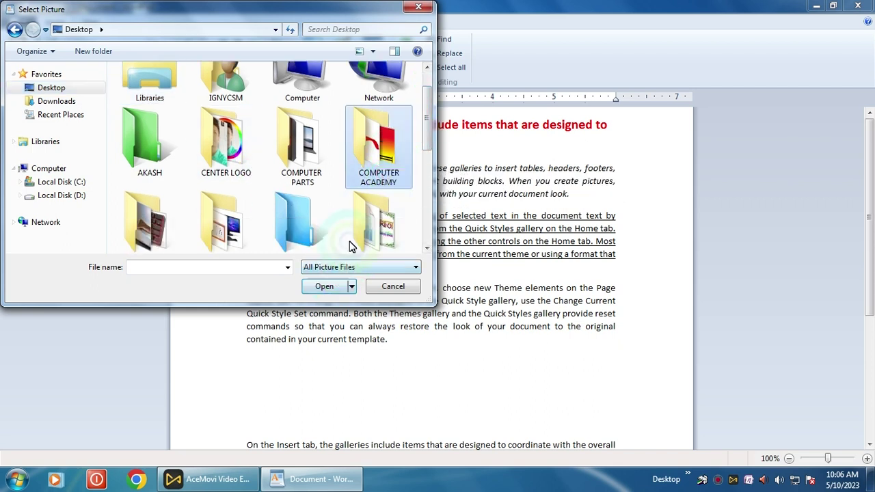
click(378, 140)
click(330, 288)
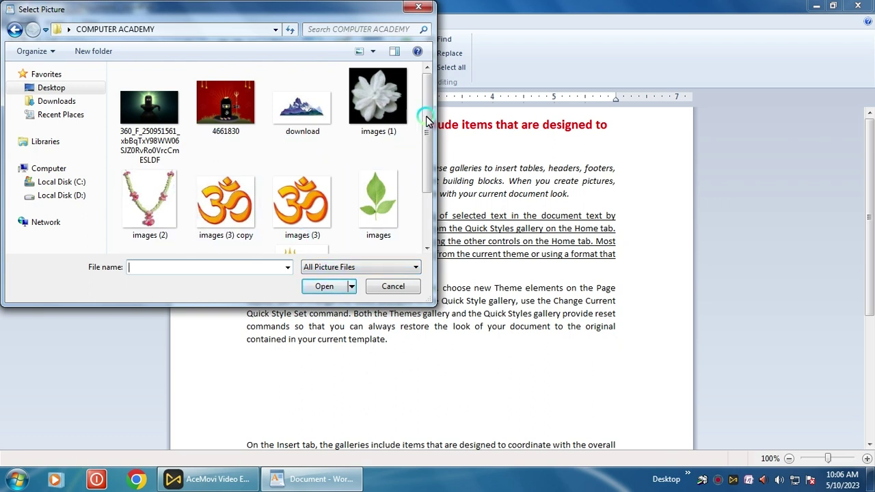
drag(428, 113, 429, 199)
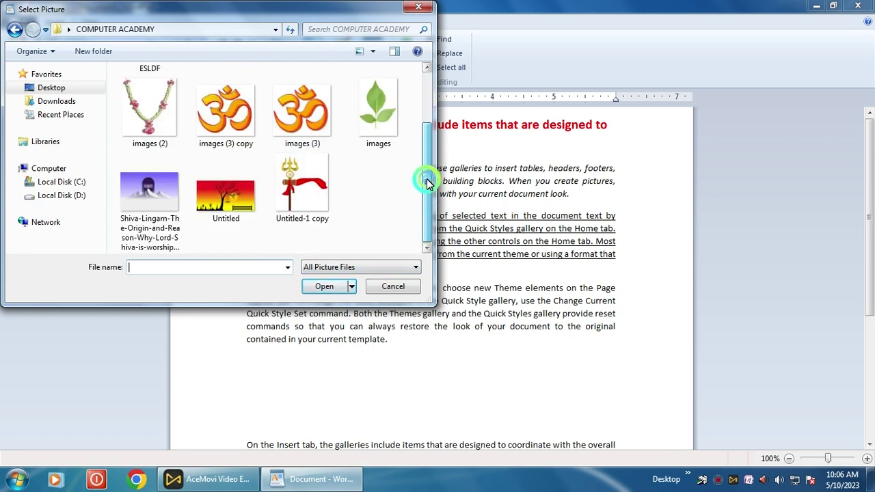
drag(429, 198, 234, 251)
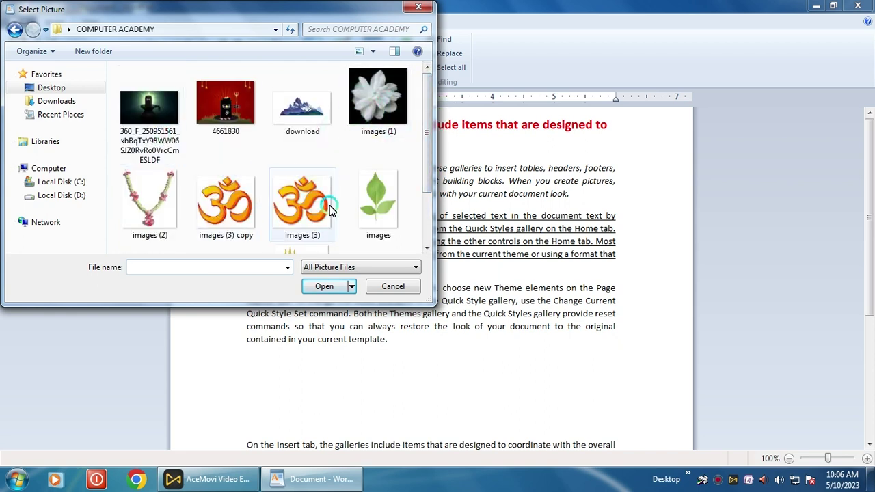
scroll(424, 171, down, 2)
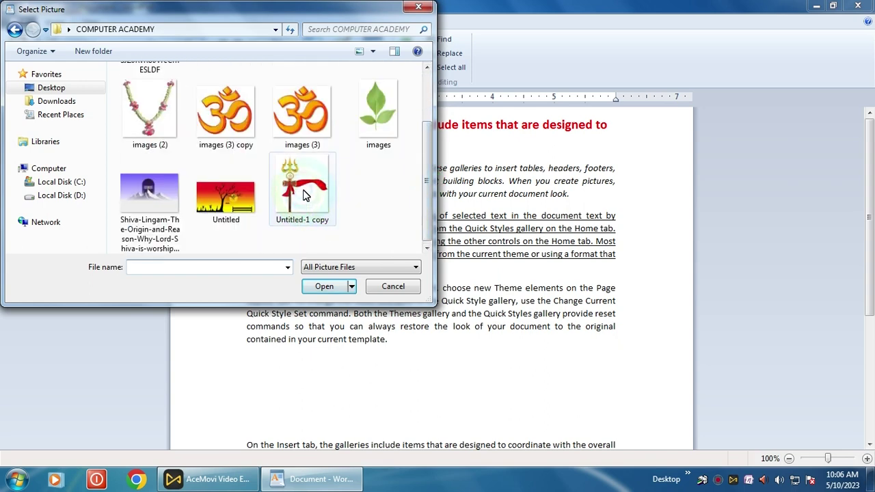
click(320, 226)
click(324, 287)
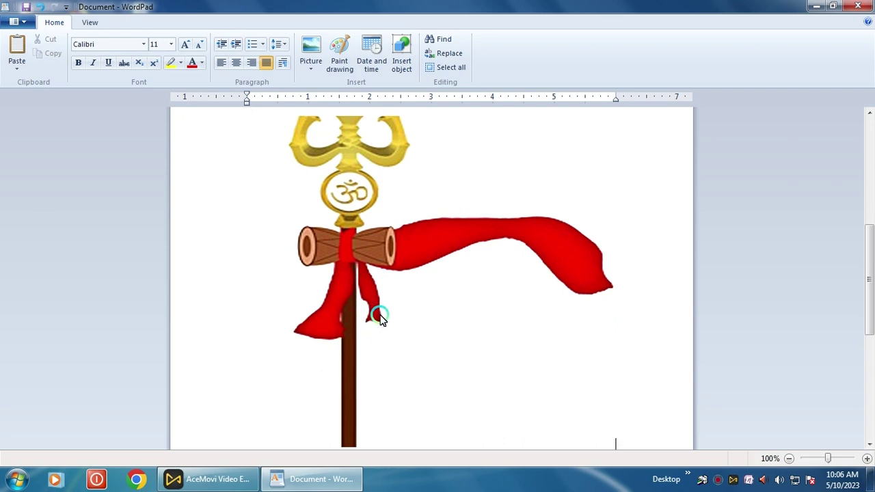
Shrink the trident picture proportionally, then narrow it around the artwork
scroll(441, 336, down, 8)
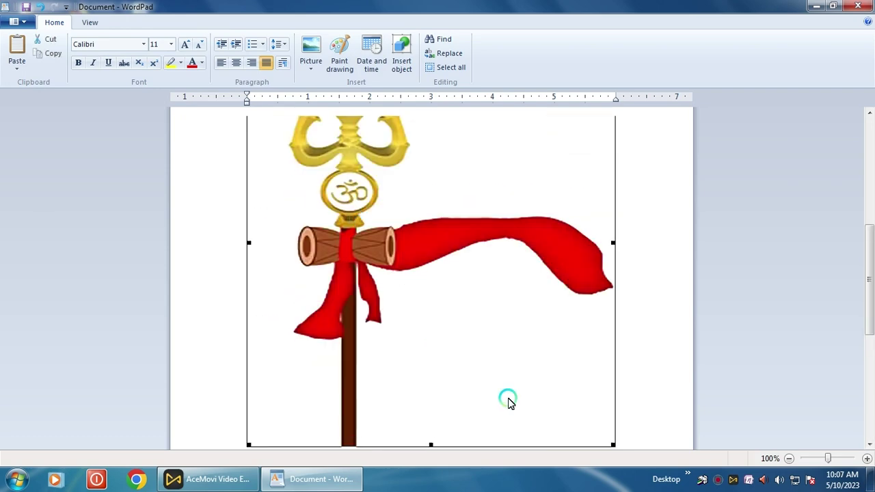
drag(613, 445, 449, 199)
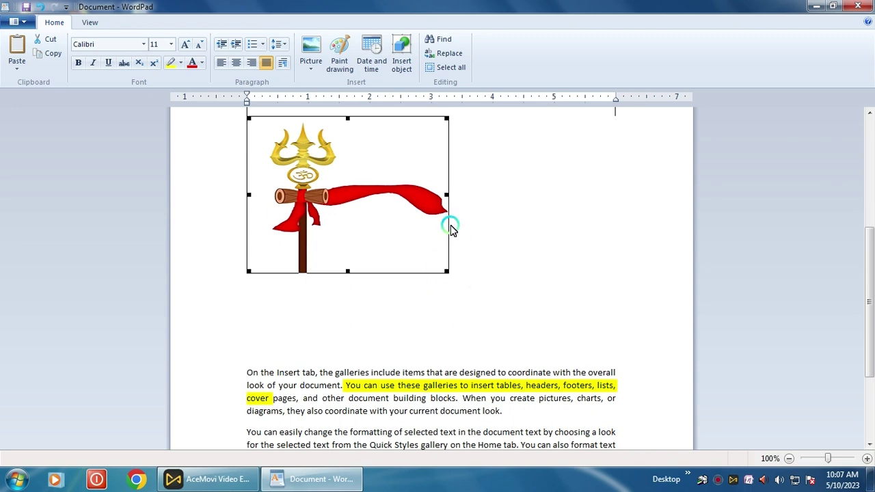
drag(444, 197, 369, 220)
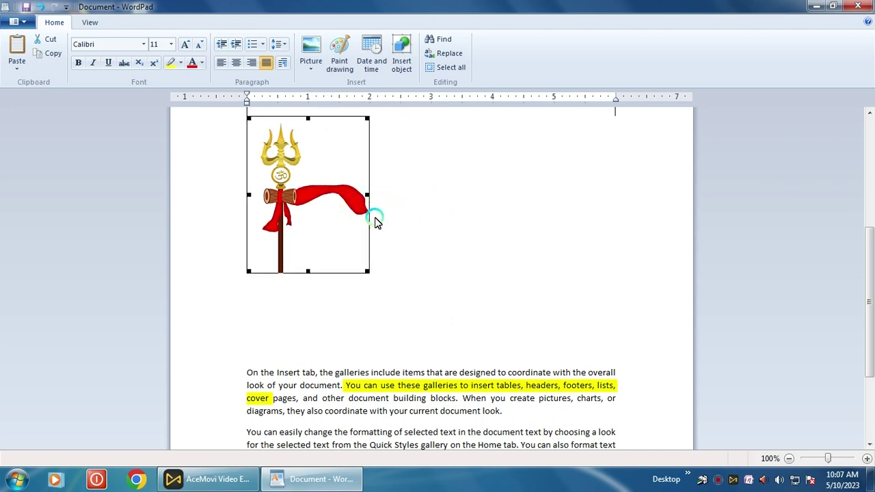
Delete the blank lines below the picture so the next paragraph follows directly
click(477, 239)
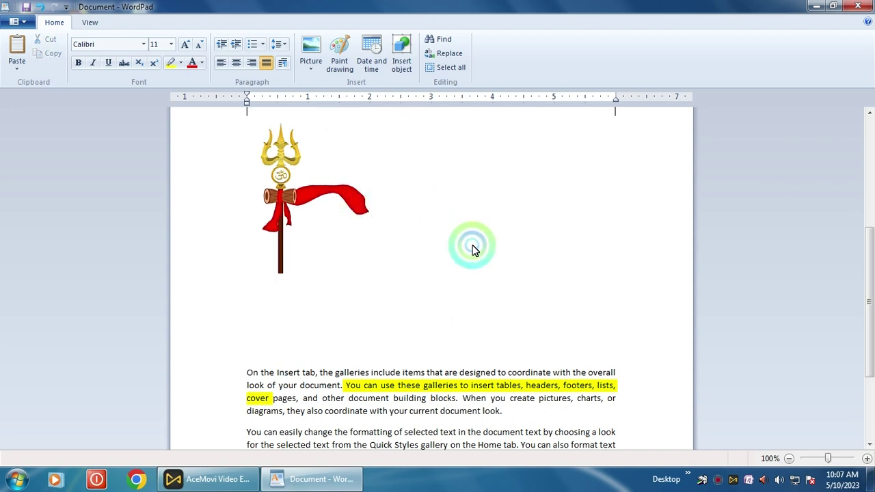
click(294, 352)
key(BackSpace)
key(BackSpace)
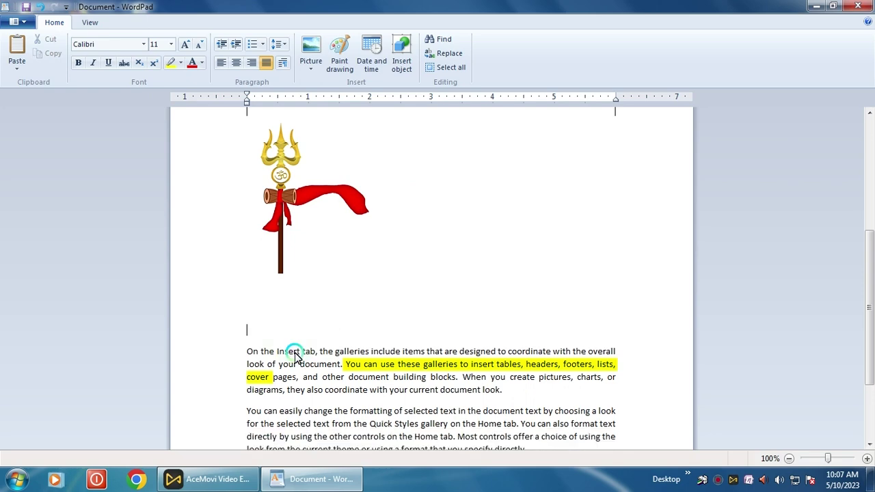
key(BackSpace)
key(BackSpace)
key(BackSpace)
key(BackSpace)
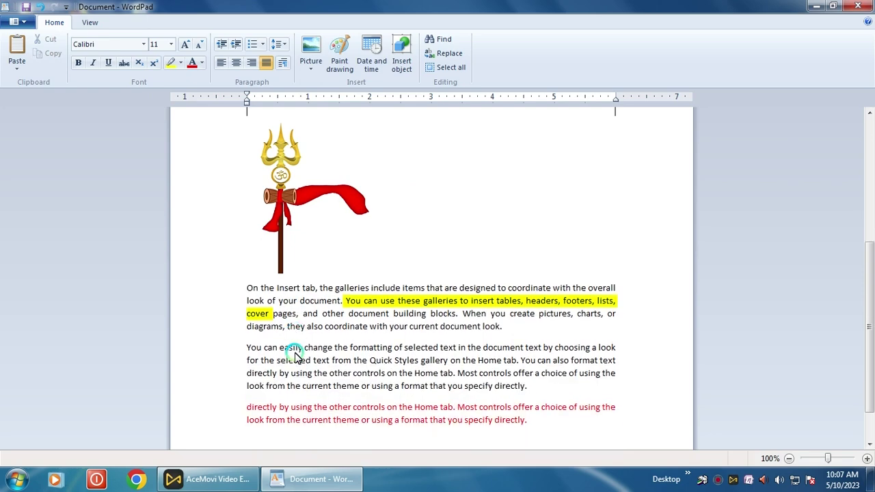
scroll(326, 307, up, 3)
scroll(332, 307, up, 3)
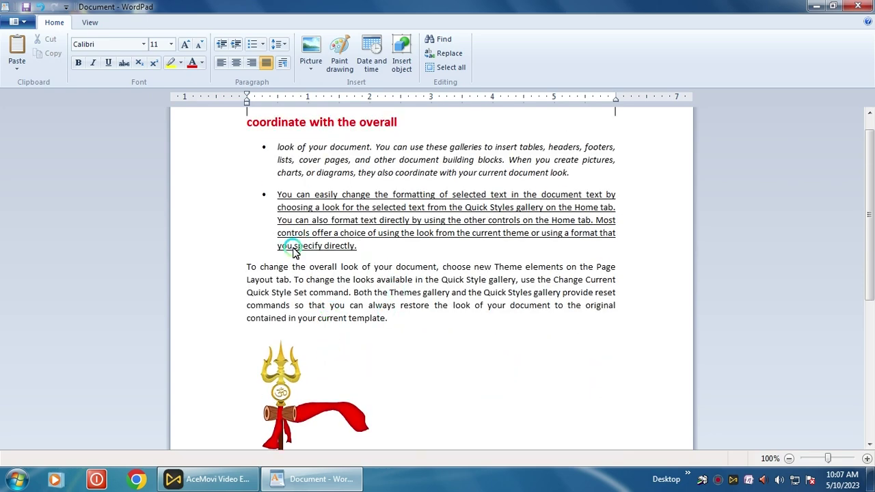